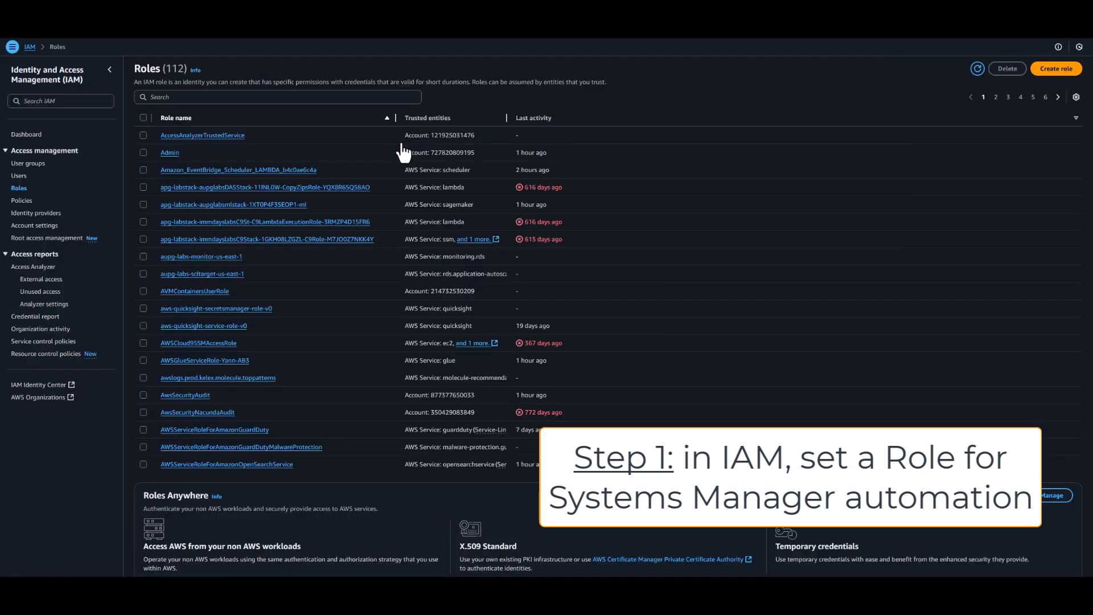
Step: Find the SSM cron RDS instance role by its owner's first name and expand its customer inline start/stop policy
{"action": "left_click", "coordinate": [318, 98]}
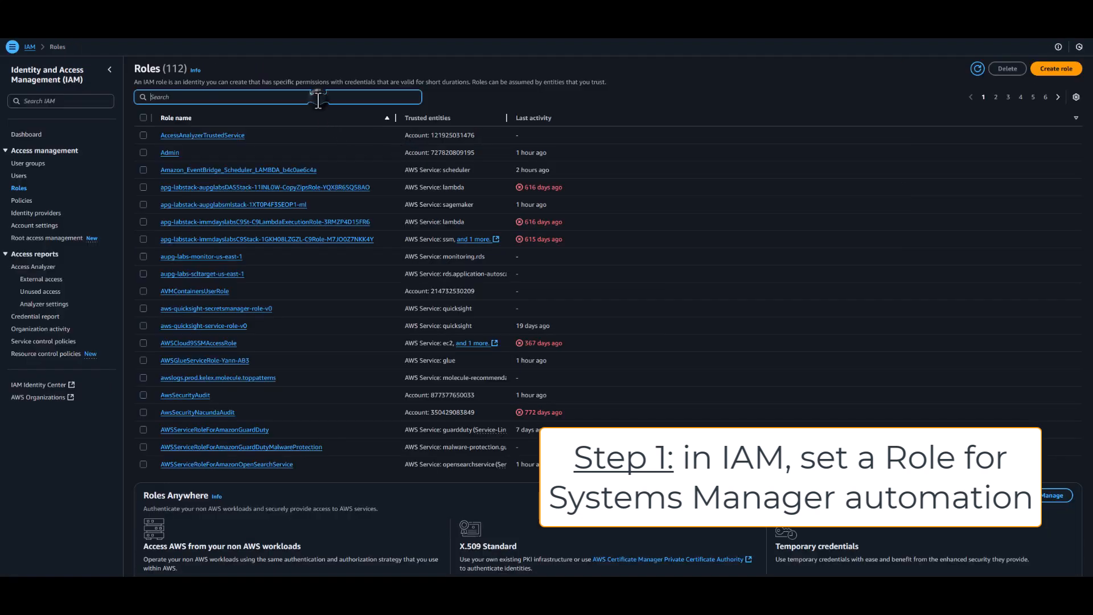
{"action": "type", "text": "Yann"}
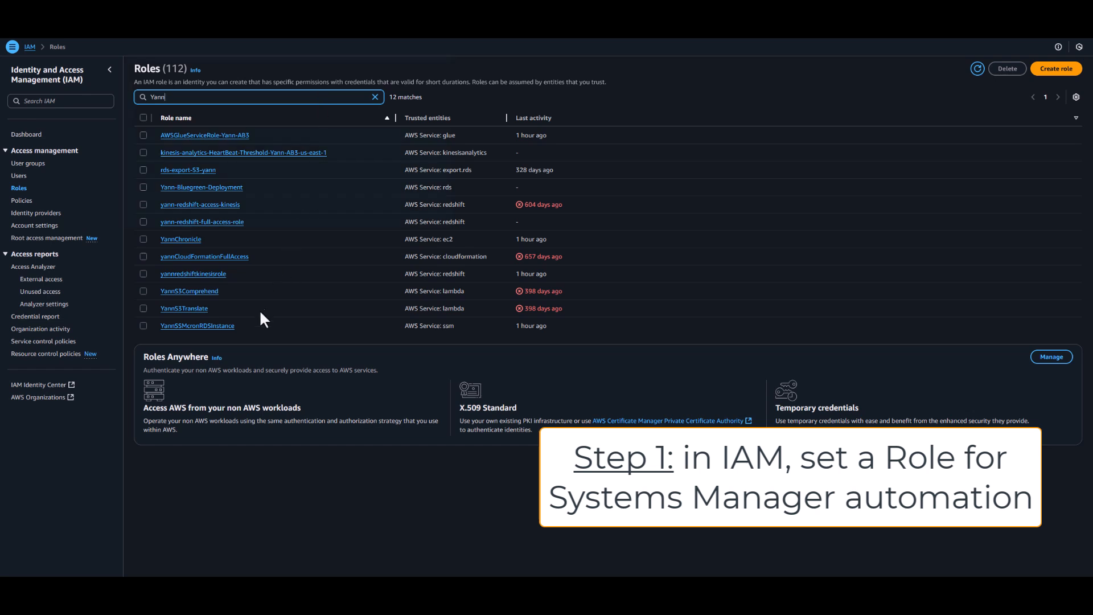
{"action": "left_click", "coordinate": [228, 328]}
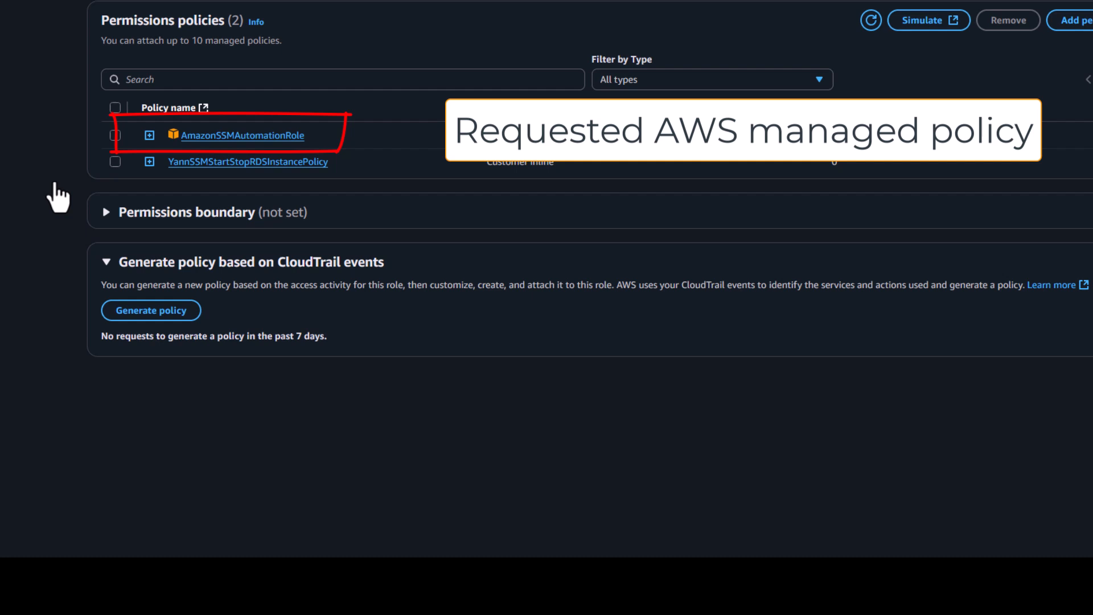
{"action": "left_click", "coordinate": [149, 162]}
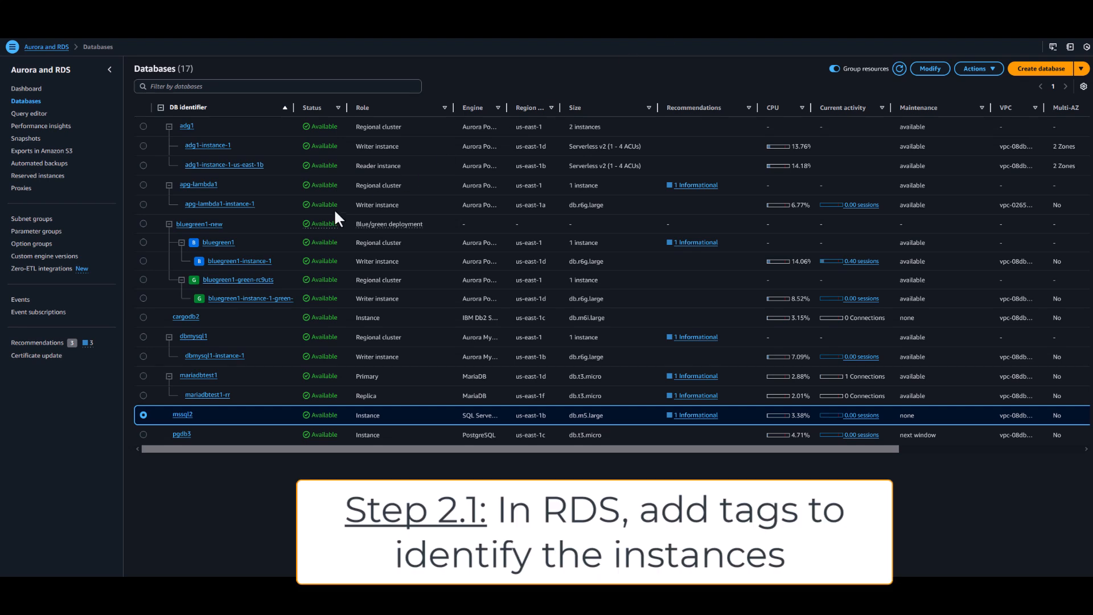
Step: Open the tag editor for the pgdb3 database instance
{"action": "left_click", "coordinate": [180, 435]}
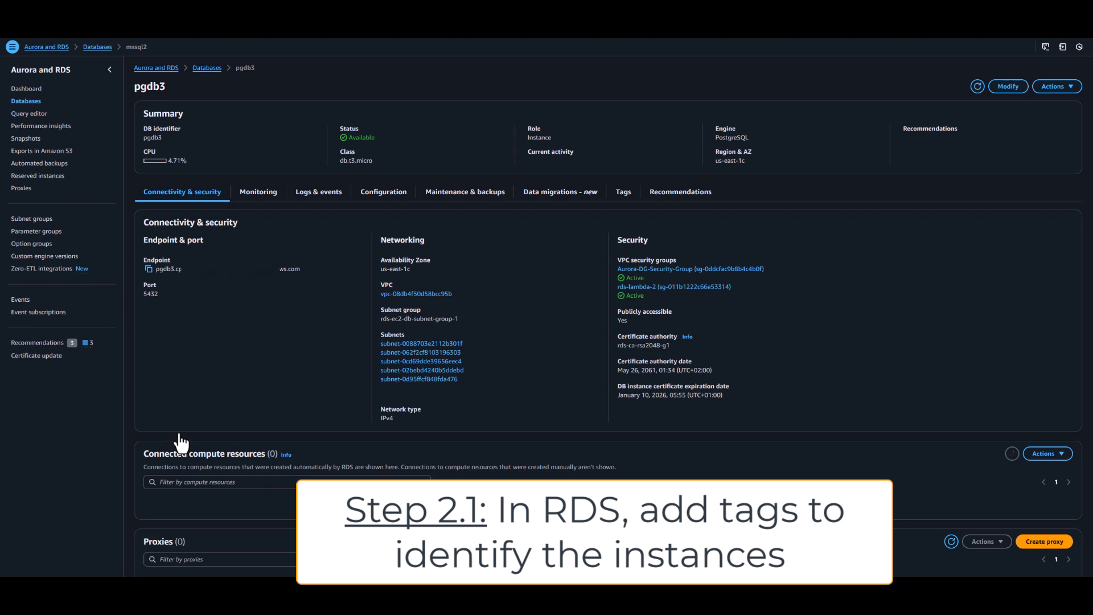
{"action": "scroll", "coordinate": [181, 441], "scroll_direction": "down", "scroll_amount": 1}
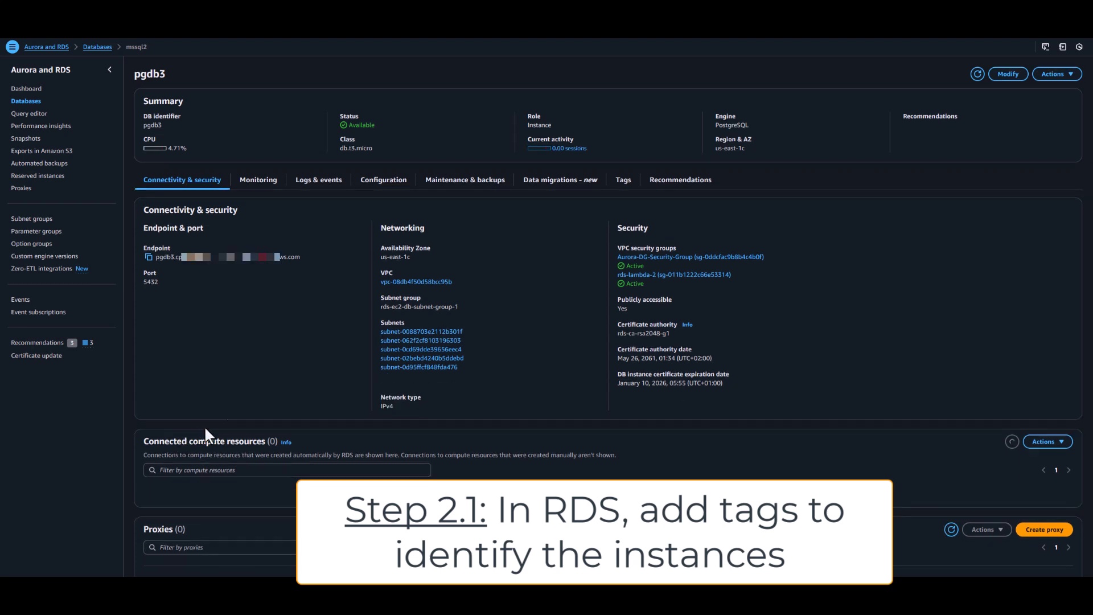
{"action": "left_click", "coordinate": [624, 181]}
{"action": "left_click", "coordinate": [610, 287]}
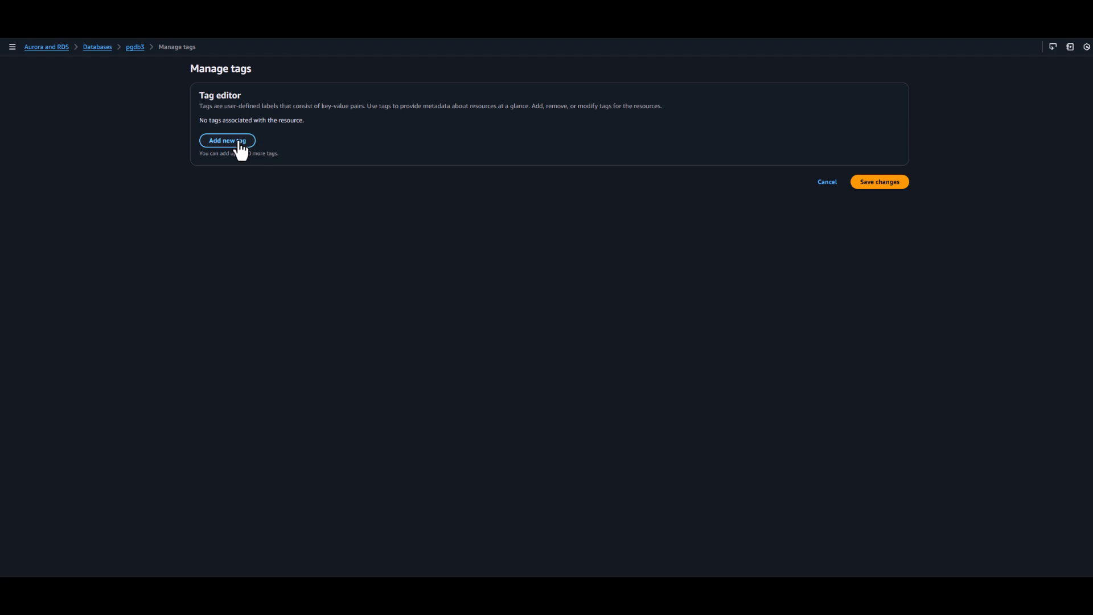
Step: Add a tag with key Action and value StartStop to pgdb3 and save the changes
{"action": "left_click", "coordinate": [239, 143]}
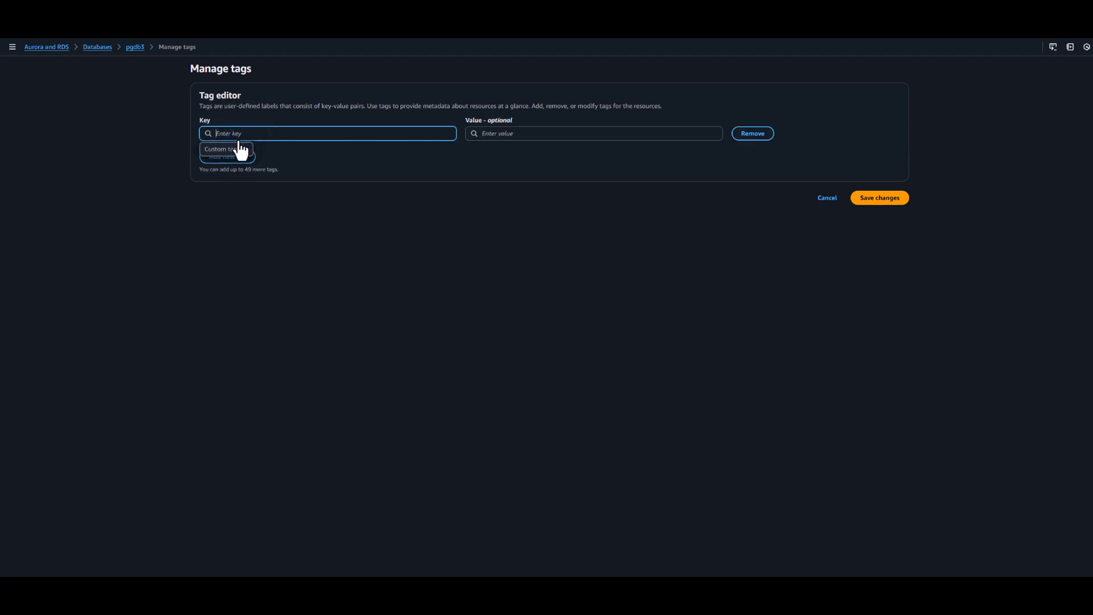
{"action": "type", "text": "Act"}
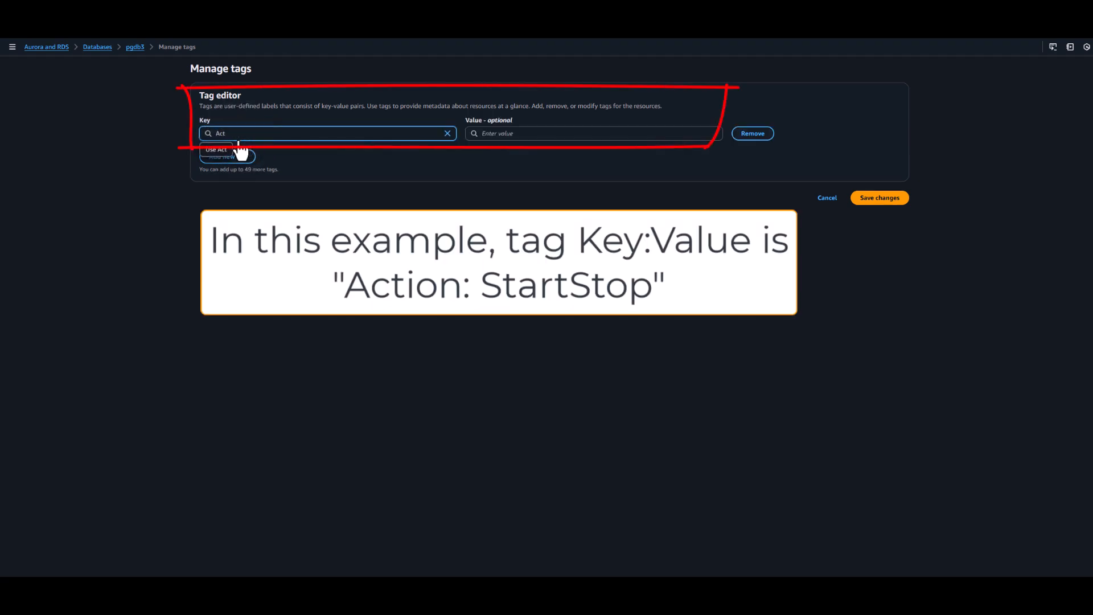
{"action": "type", "text": "ion"}
{"action": "left_click", "coordinate": [536, 134]}
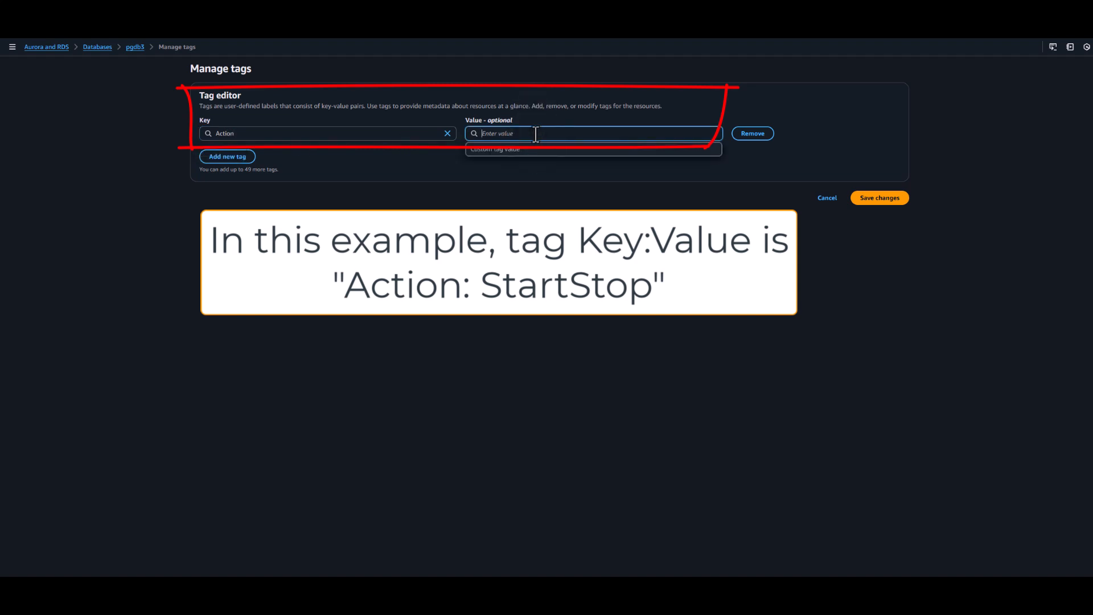
{"action": "type", "text": "StartStop"}
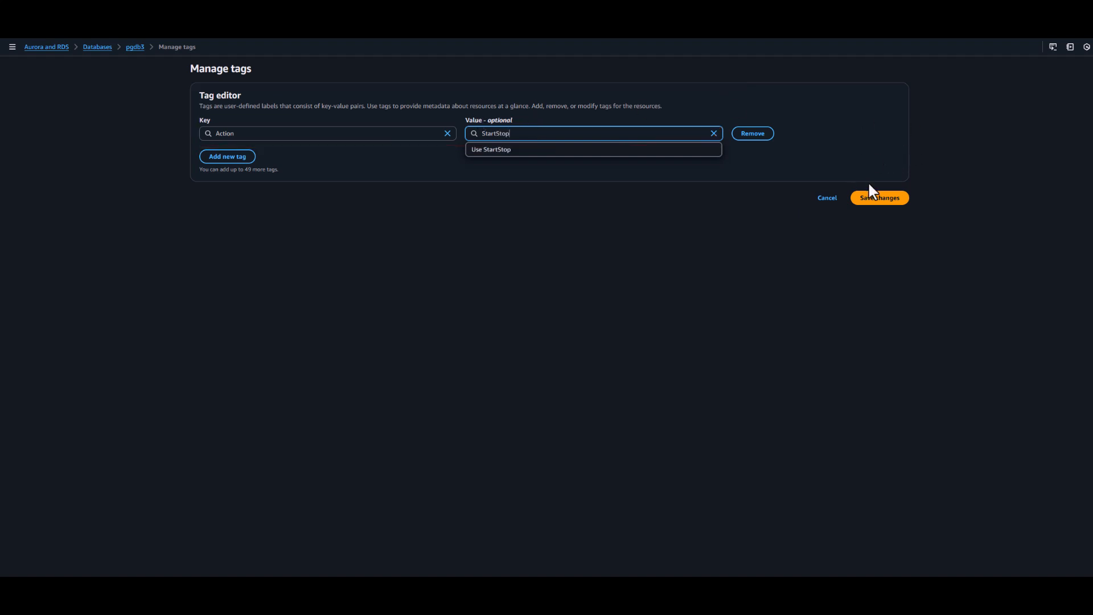
{"action": "left_click", "coordinate": [881, 198]}
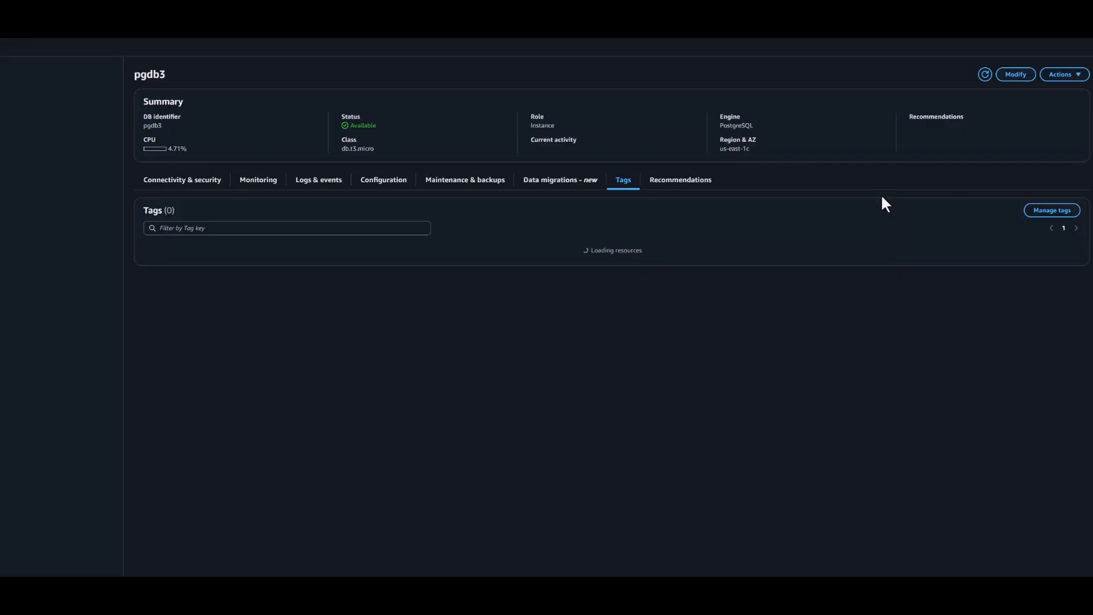
Step: Check the tags assigned to the mssql2 and cargodb2 database instances
{"action": "left_click", "coordinate": [94, 48]}
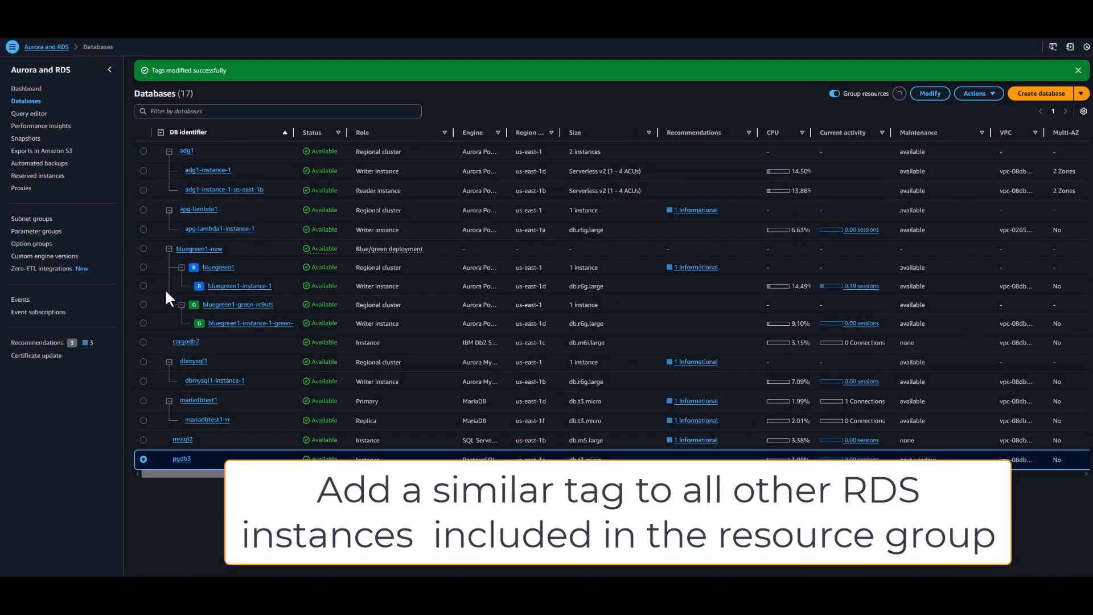
{"action": "left_click", "coordinate": [180, 440]}
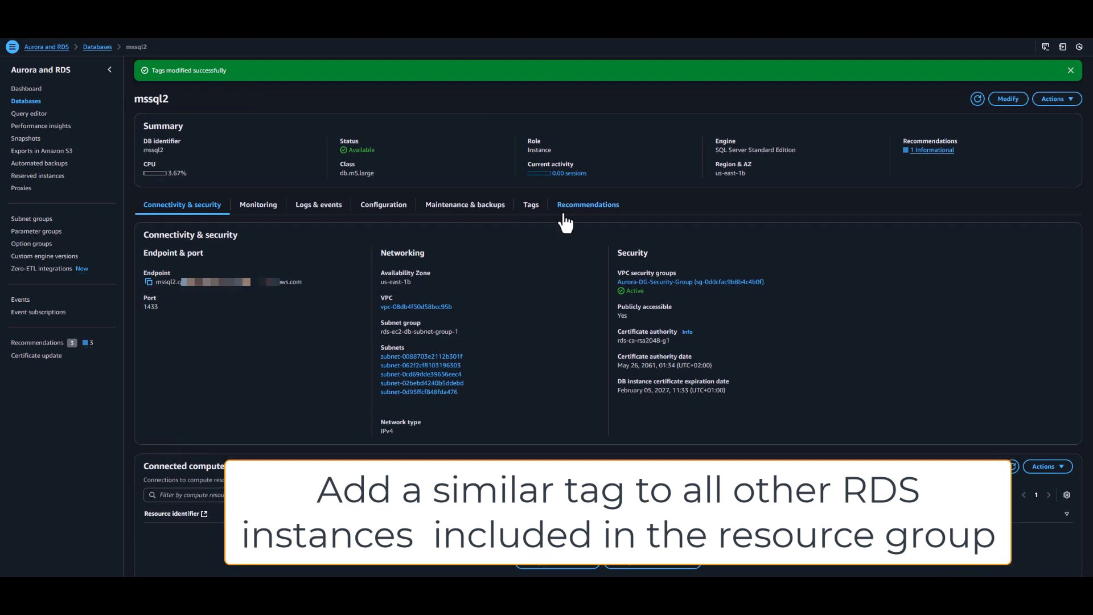
{"action": "left_click", "coordinate": [539, 215]}
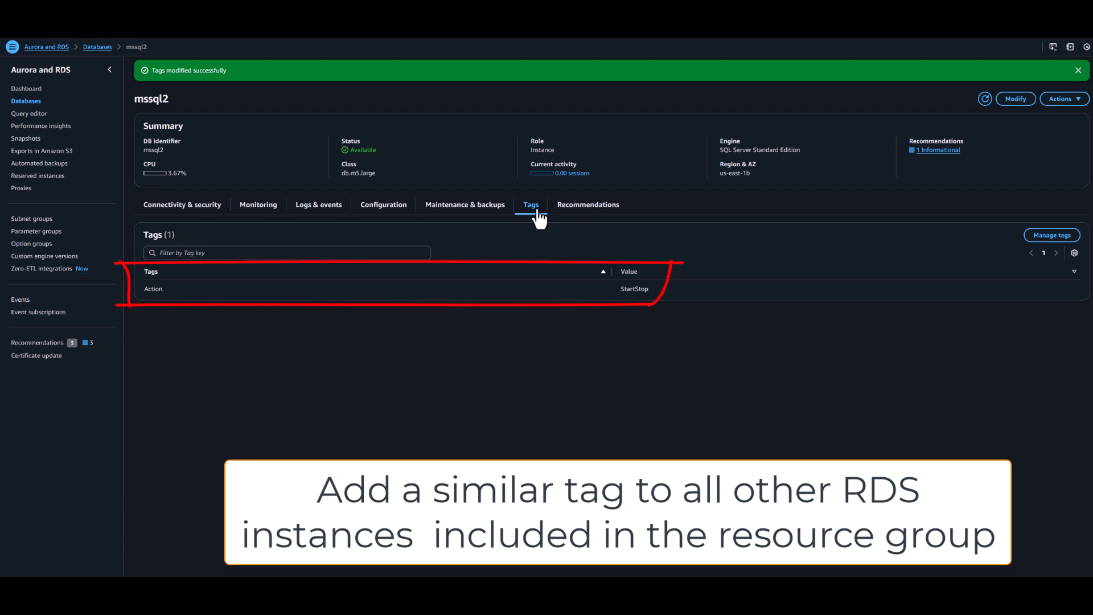
{"action": "left_click", "coordinate": [30, 101]}
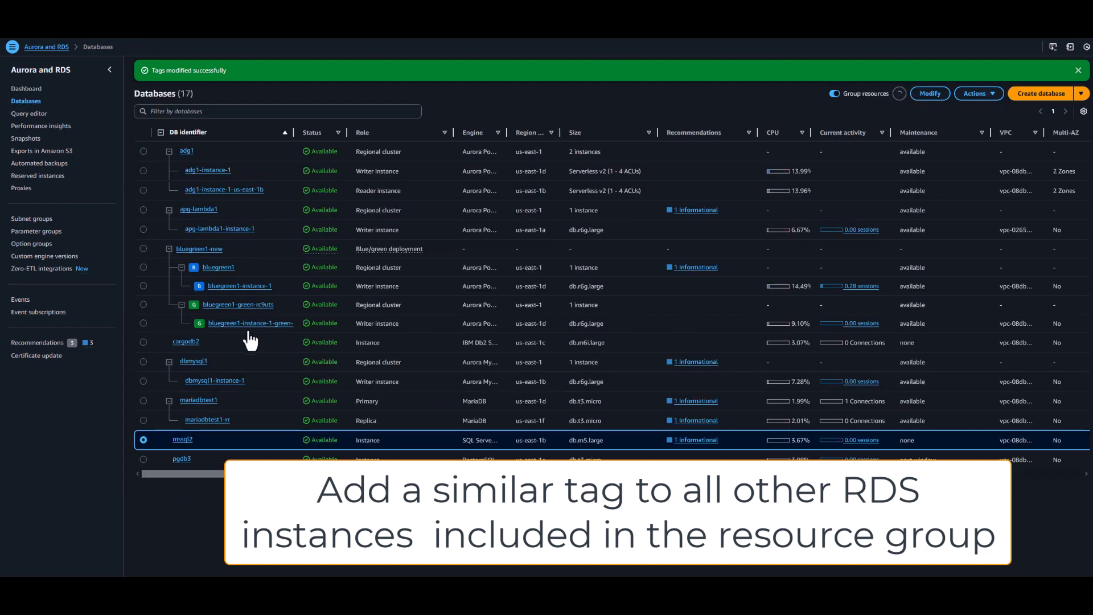
{"action": "left_click", "coordinate": [191, 343]}
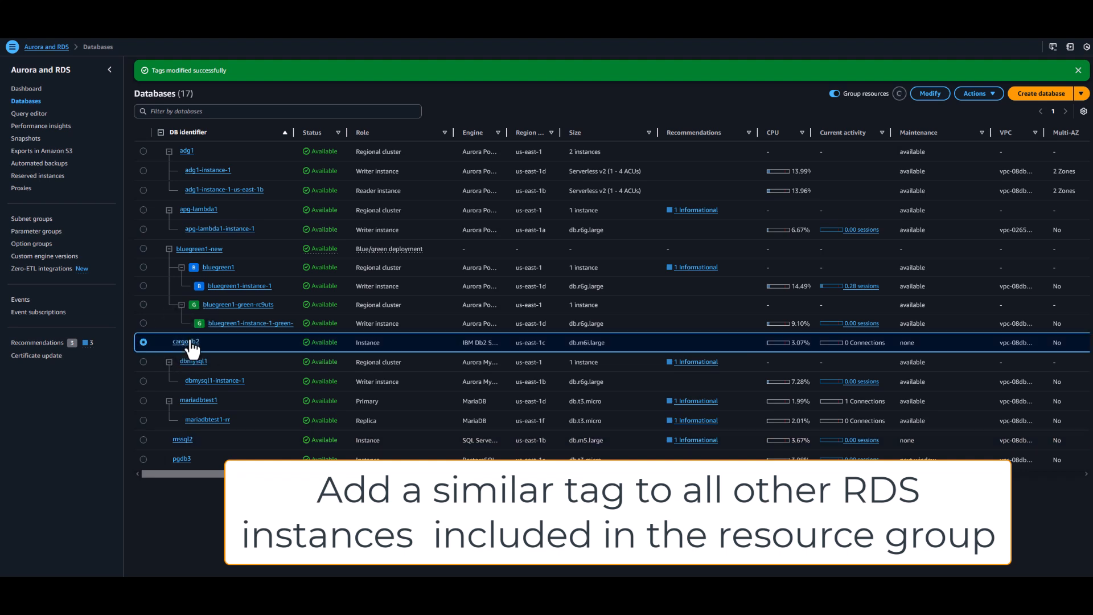
{"action": "left_click", "coordinate": [191, 343]}
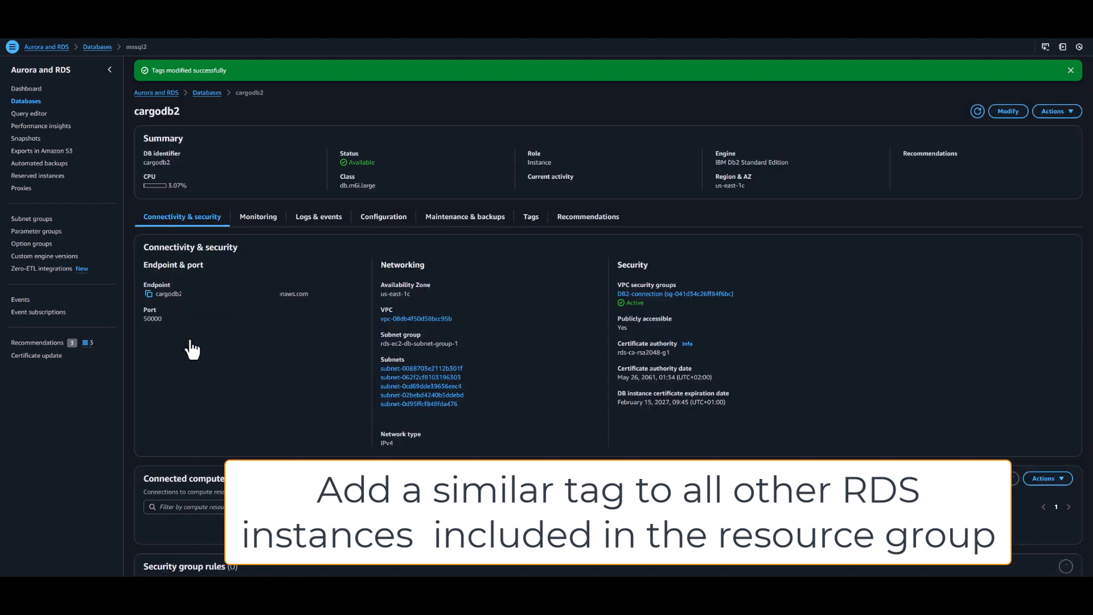
{"action": "left_click", "coordinate": [532, 210]}
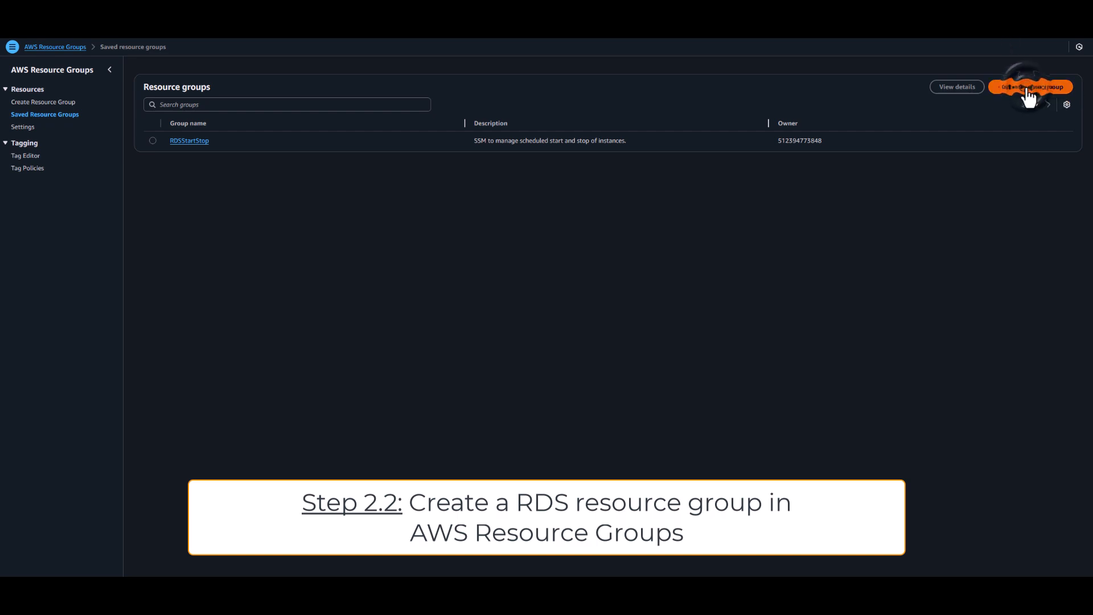
Step: Start a tag-based resource group restricted to the AWS::RDS::DBInstance resource type
{"action": "left_click", "coordinate": [1029, 91]}
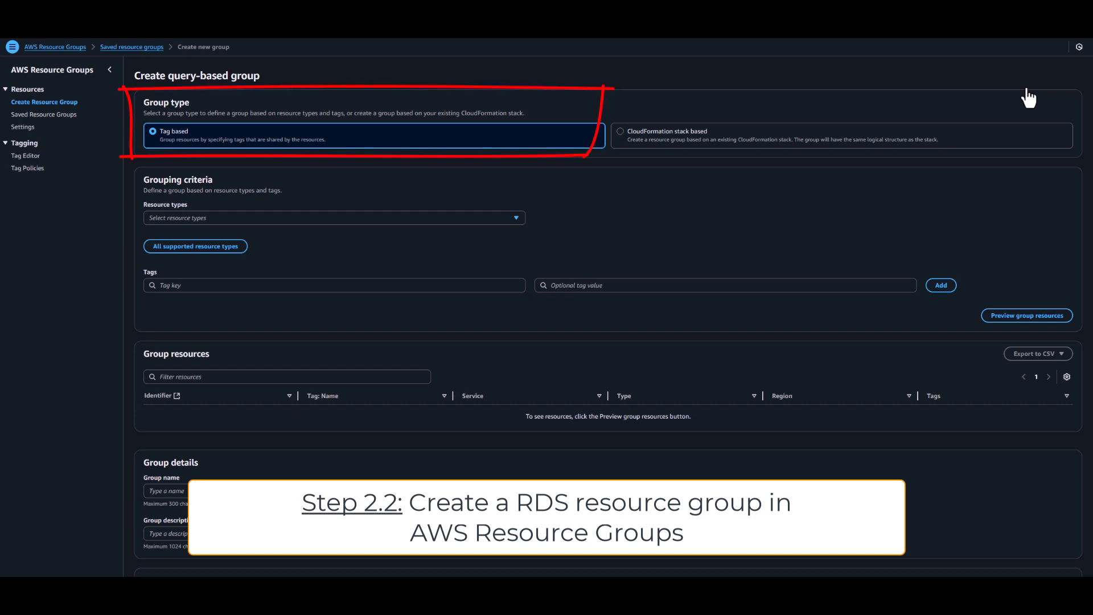
{"action": "left_click", "coordinate": [516, 219]}
{"action": "left_click_drag", "start_coordinate": [521, 251], "coordinate": [517, 393]}
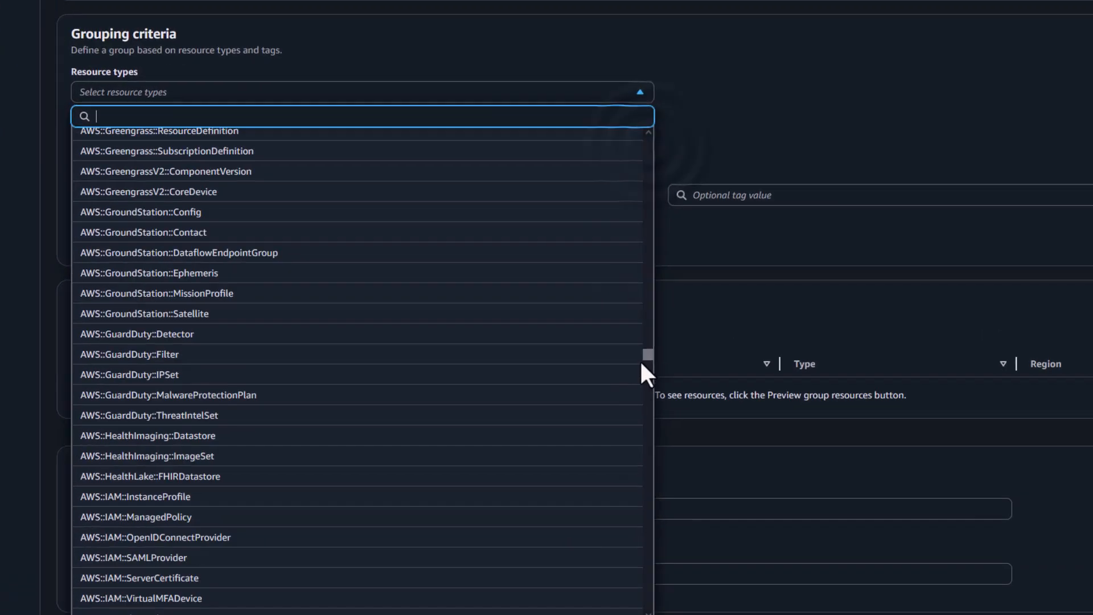
{"action": "left_click_drag", "start_coordinate": [642, 363], "coordinate": [643, 495]}
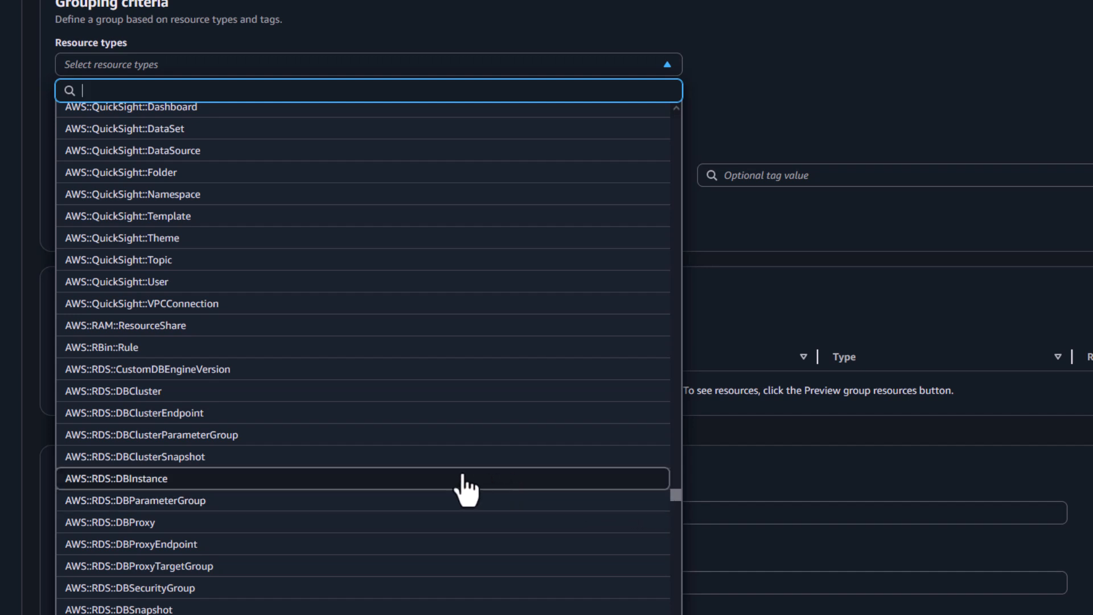
{"action": "left_click", "coordinate": [338, 479]}
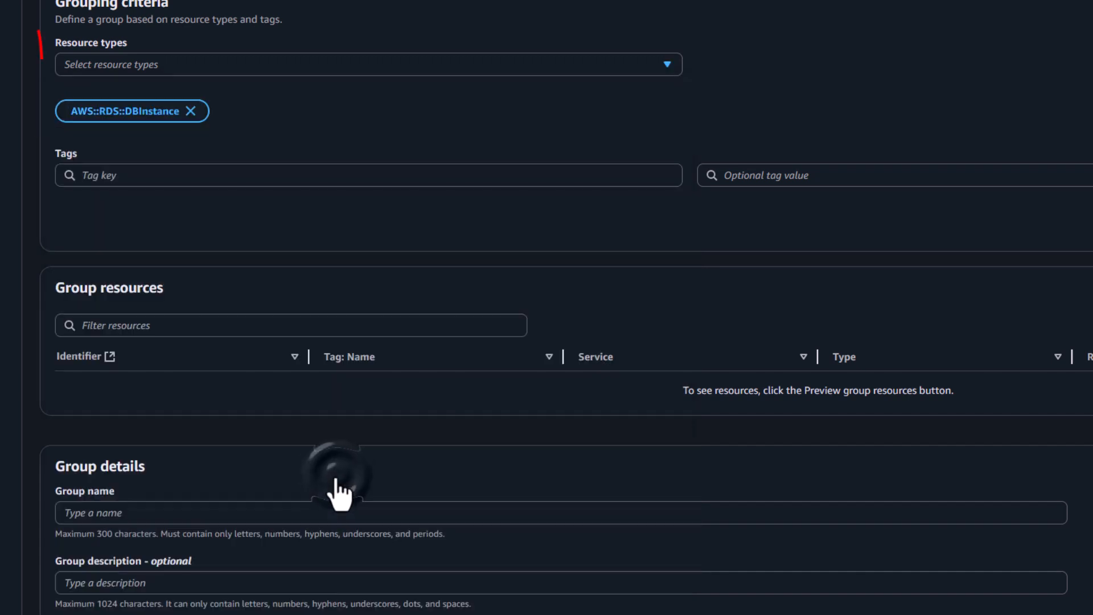
Step: Add the tag Action: StartStop to the grouping criteria and preview the matching group resources
{"action": "left_click", "coordinate": [354, 177]}
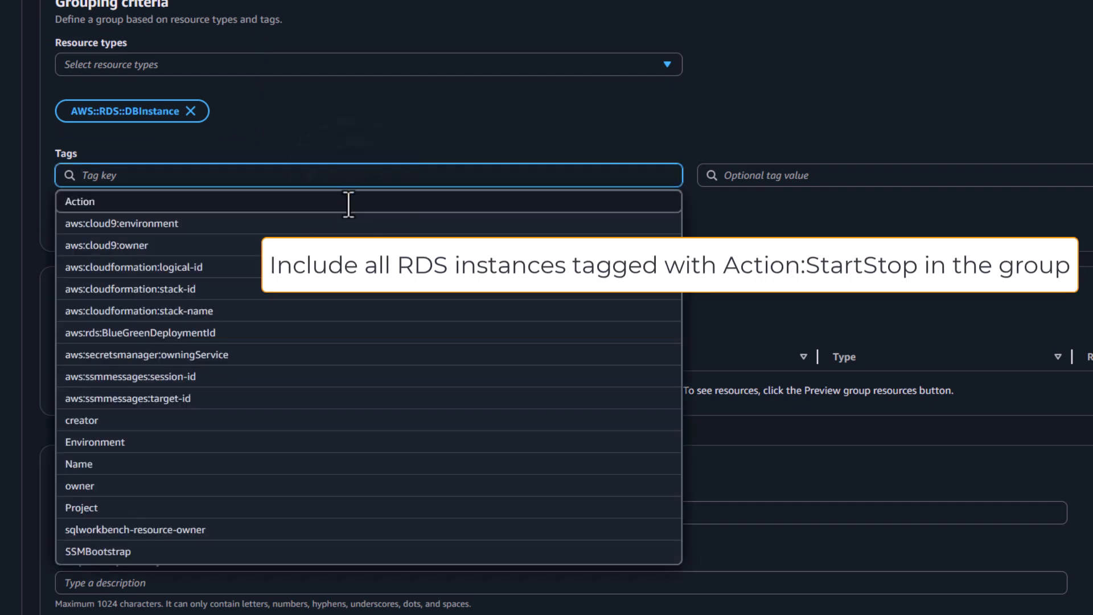
{"action": "left_click", "coordinate": [344, 210]}
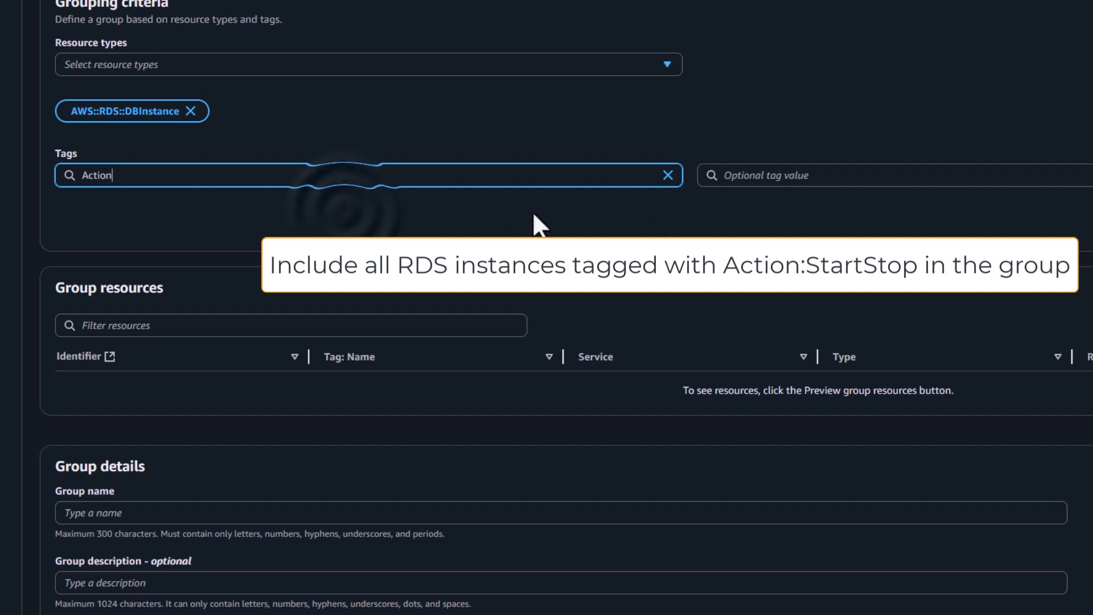
{"action": "left_click", "coordinate": [823, 180]}
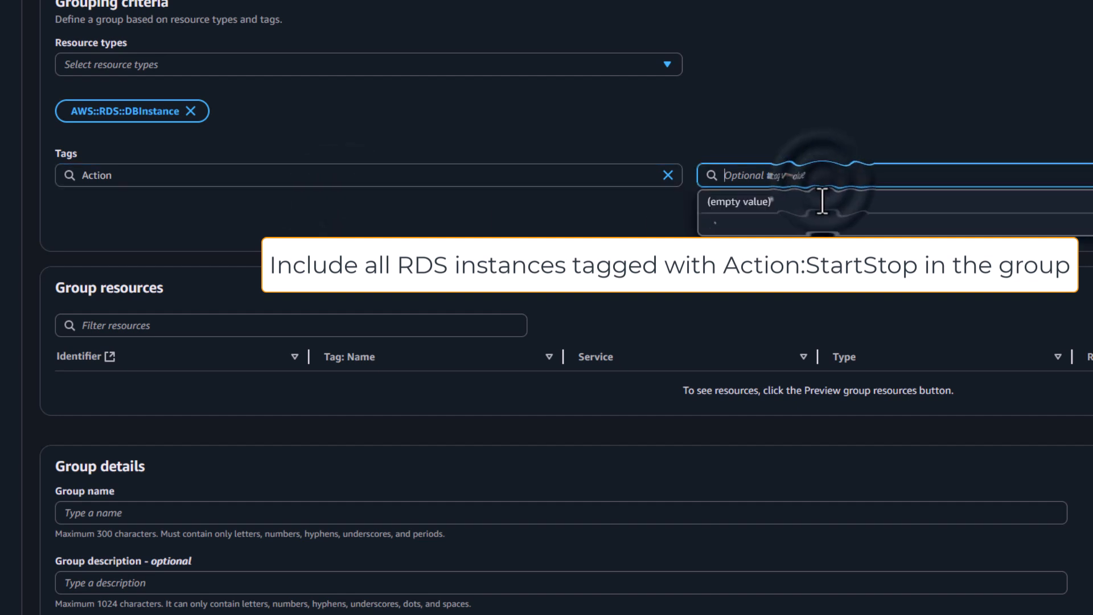
{"action": "left_click", "coordinate": [807, 228]}
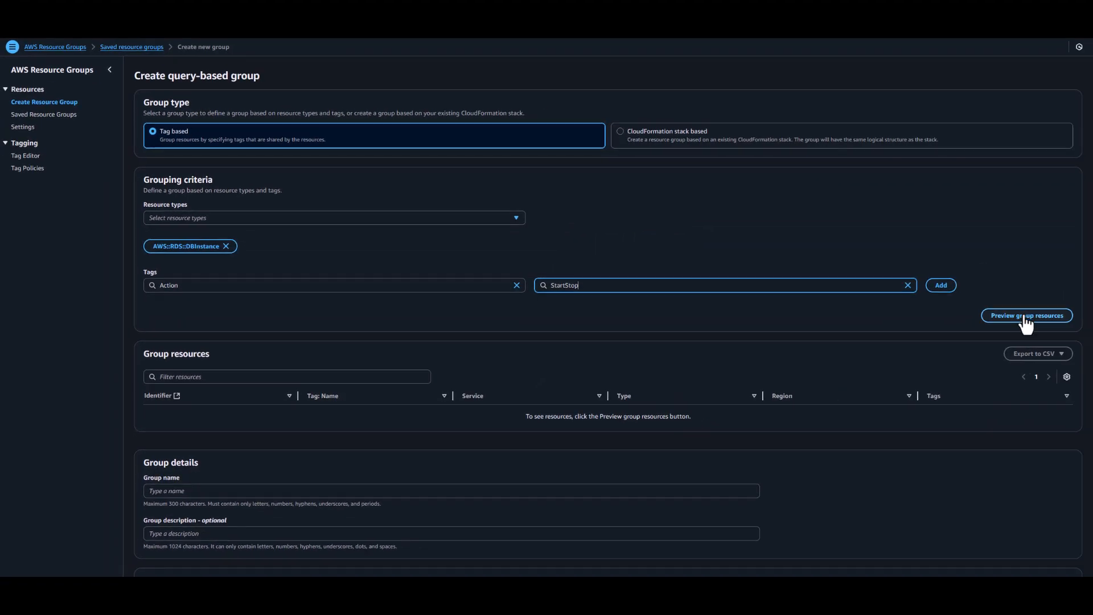
{"action": "left_click", "coordinate": [1026, 322]}
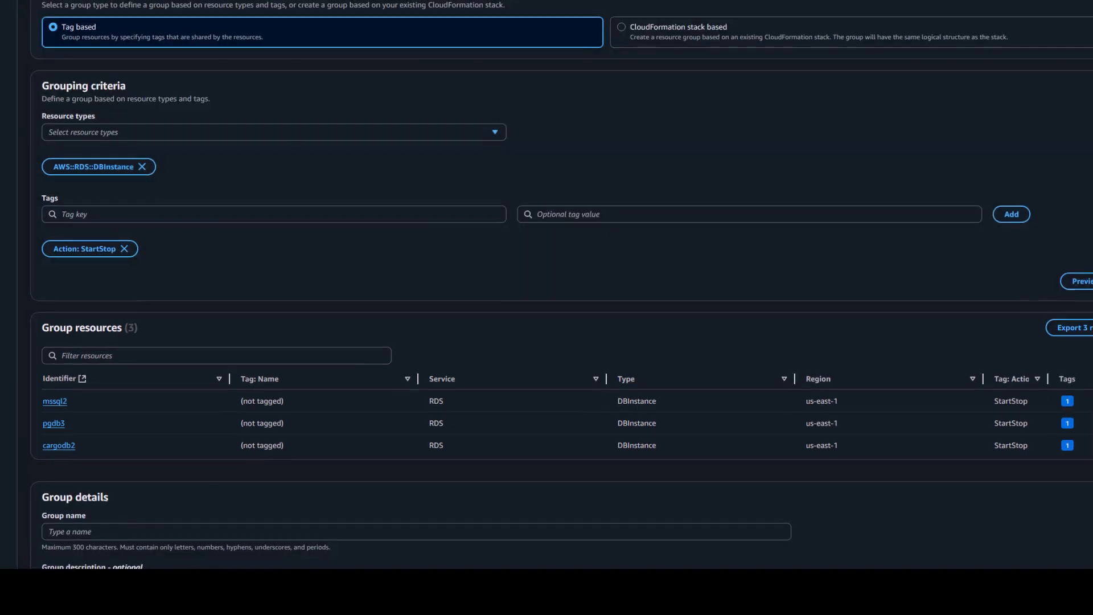
Step: Cancel creating the new group and open the saved RDSStartStop resource group instead
{"action": "left_click", "coordinate": [722, 411]}
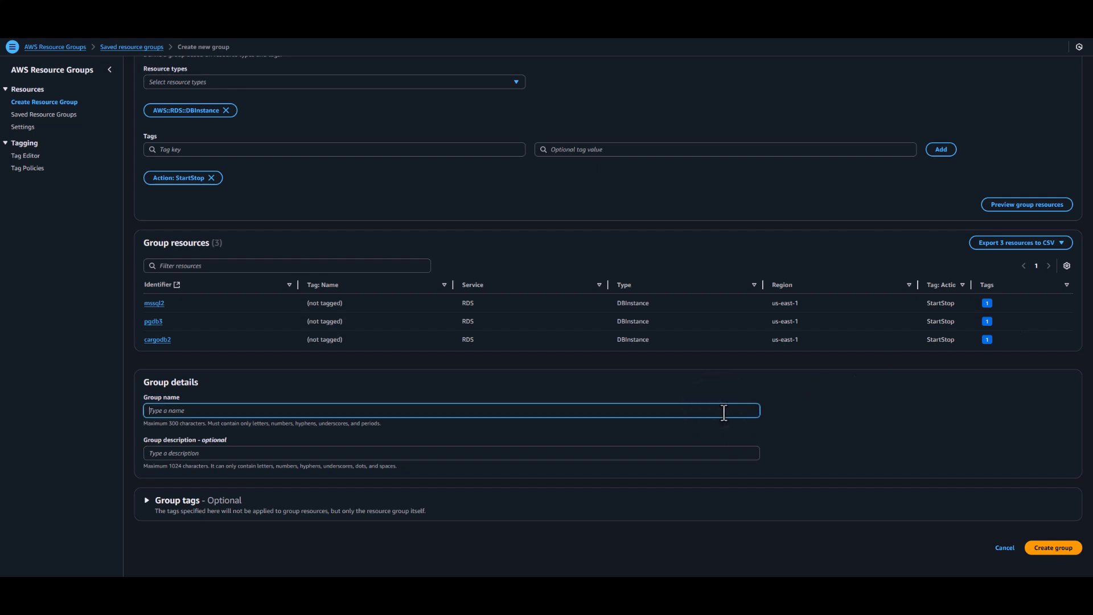
{"action": "left_click", "coordinate": [1002, 550]}
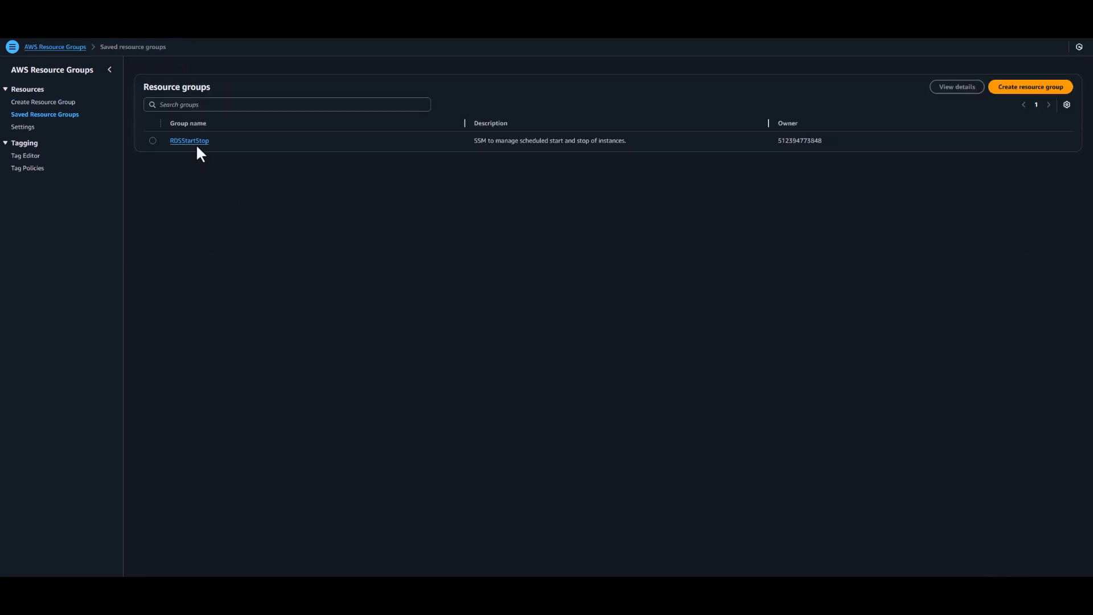
{"action": "left_click", "coordinate": [197, 143]}
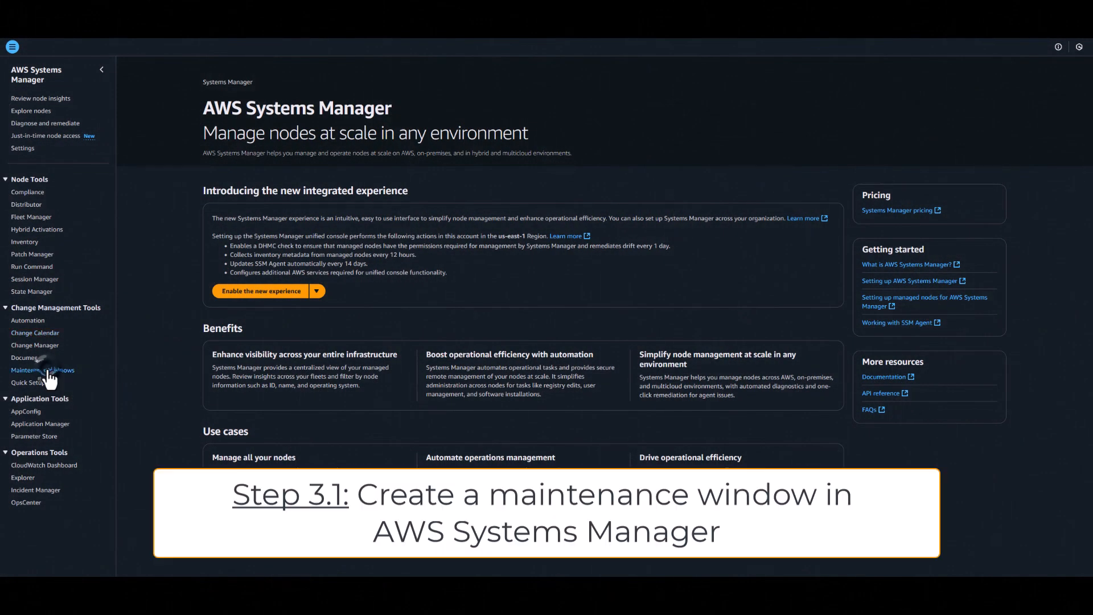
Step: Start a new Systems Manager maintenance window named StopRDS and disallow unregistered targets
{"action": "left_click", "coordinate": [48, 371]}
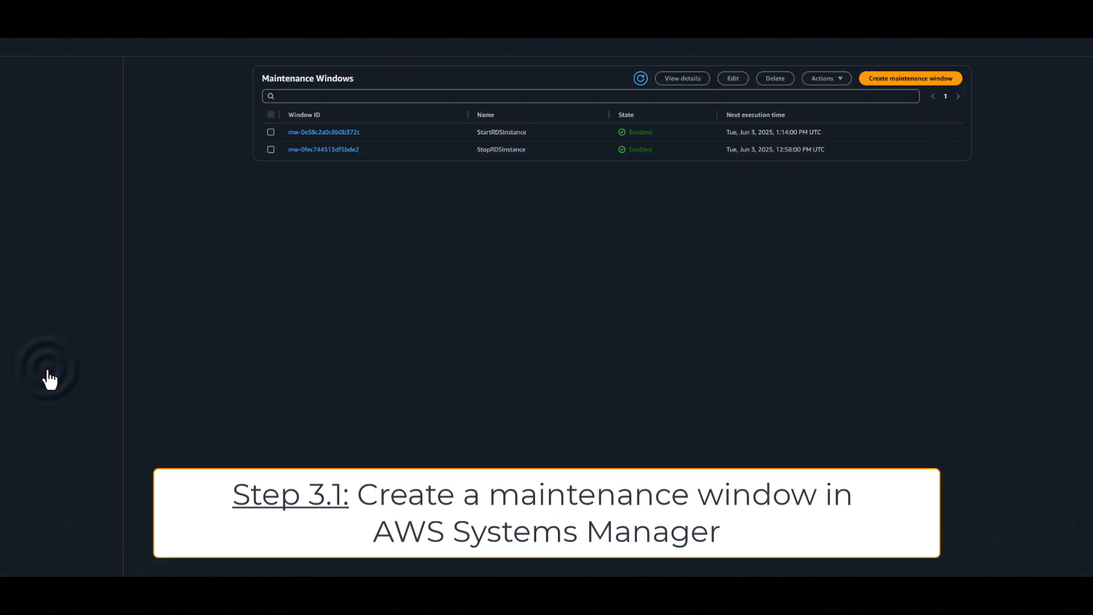
{"action": "left_click", "coordinate": [934, 80]}
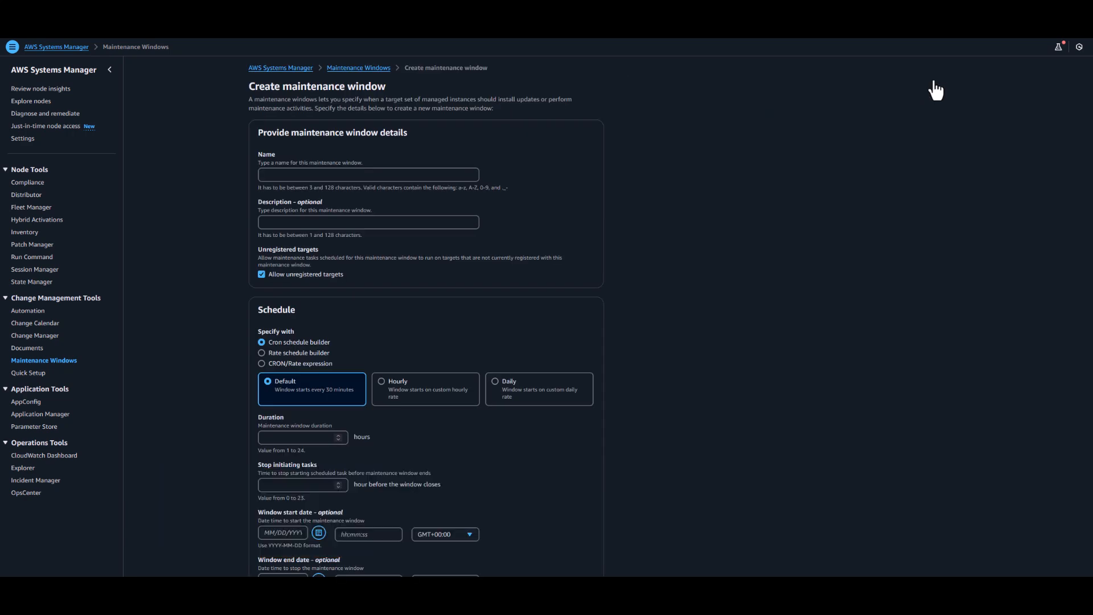
{"action": "left_click", "coordinate": [426, 174]}
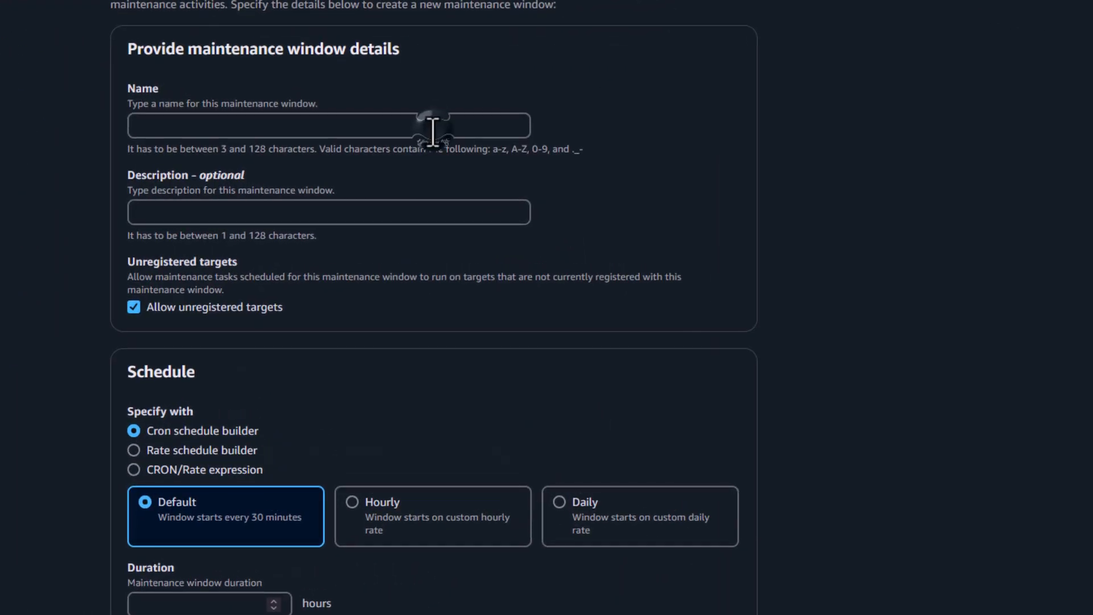
{"action": "type", "text": "St"}
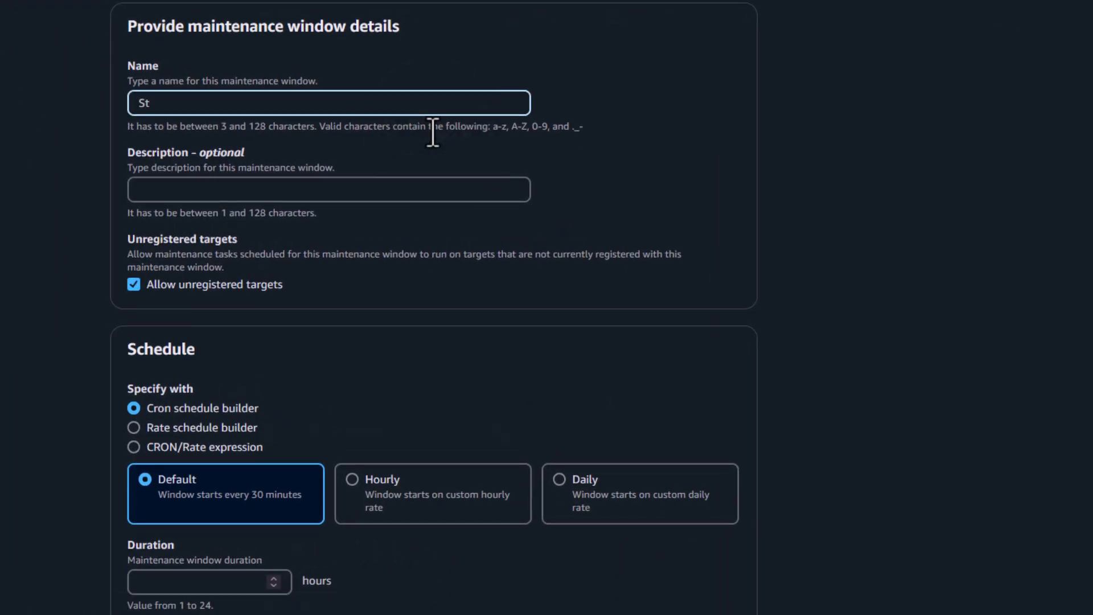
{"action": "type", "text": "opRDS"}
{"action": "left_click", "coordinate": [131, 284]}
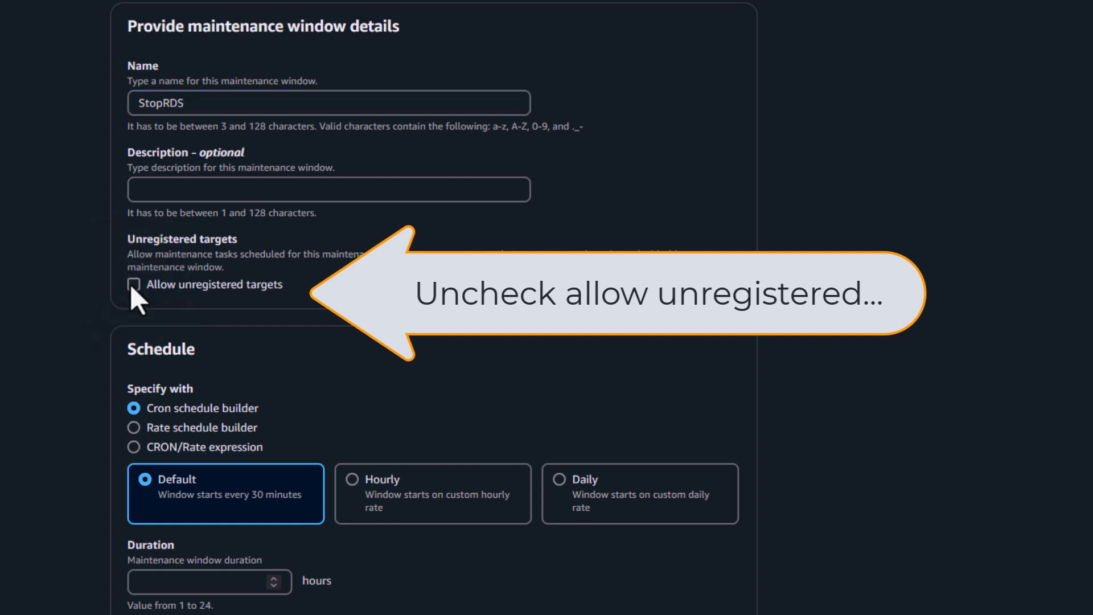
Step: Schedule the StopRDS maintenance window with the CRON expression cron(40 16 ? * MON-FRI *)
{"action": "left_click", "coordinate": [134, 445]}
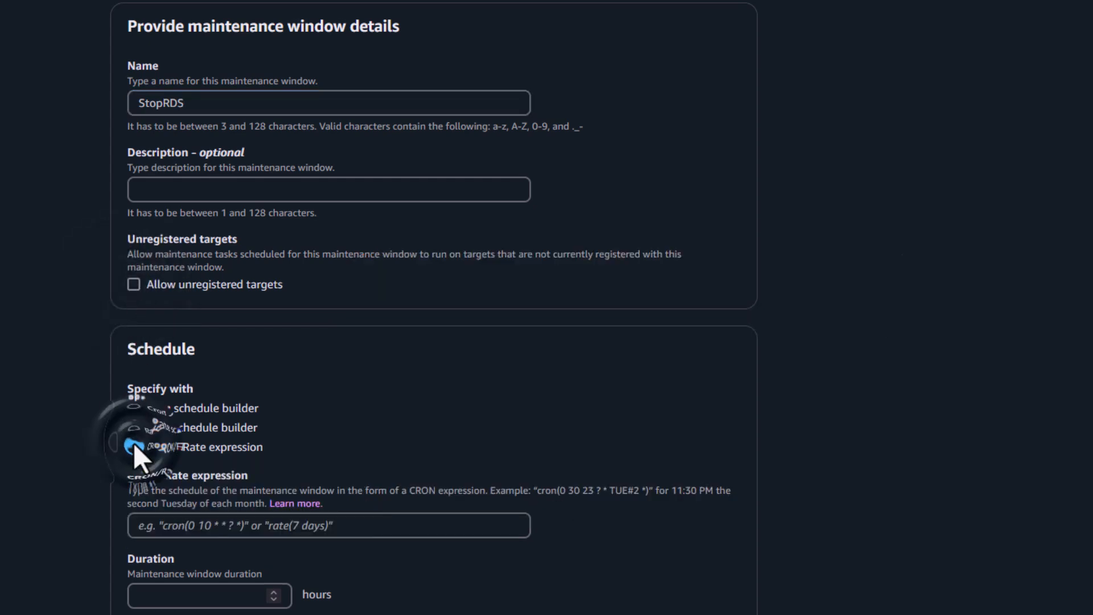
{"action": "left_click", "coordinate": [214, 529]}
{"action": "type", "text": "cron(58 14 ? * MON-FRI *)"}
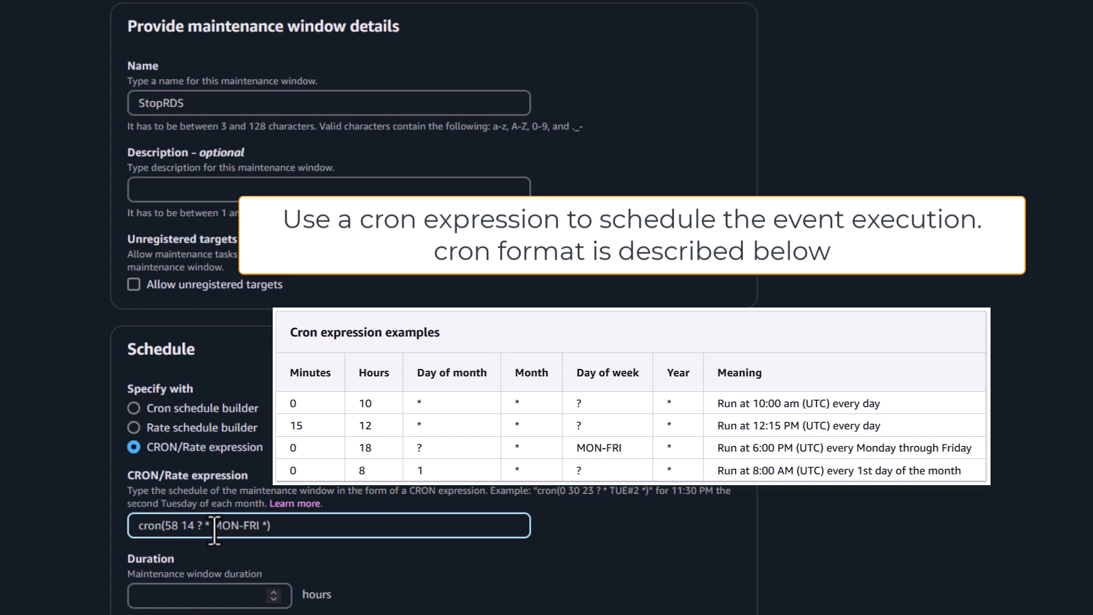
{"action": "left_click", "coordinate": [179, 525]}
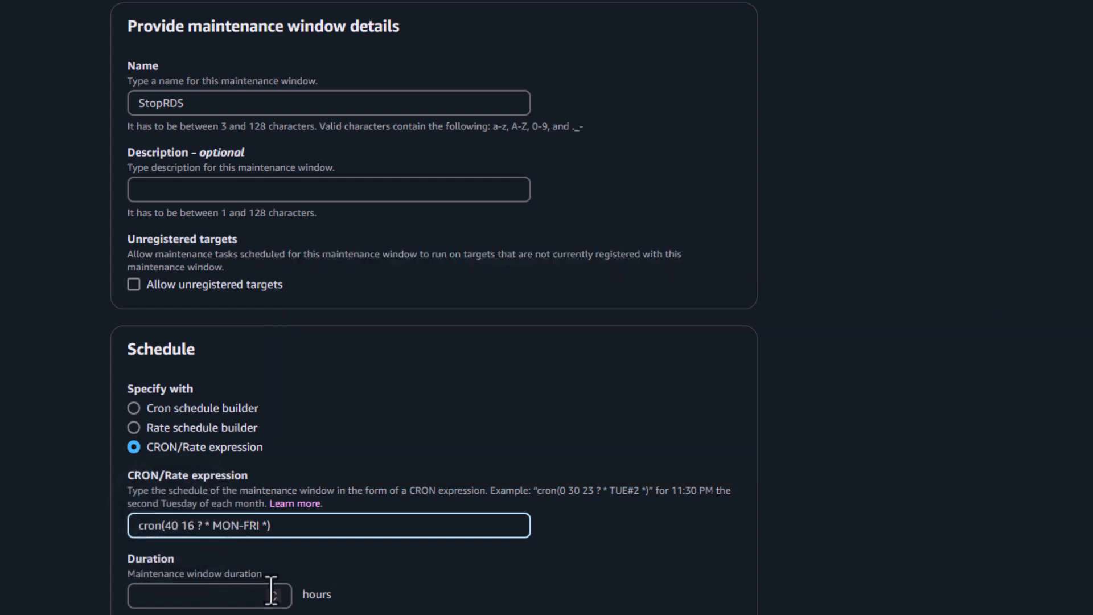
Step: Set the window duration to 1 hour and stop initiating tasks 0 hours before the window closes
{"action": "left_click", "coordinate": [273, 592]}
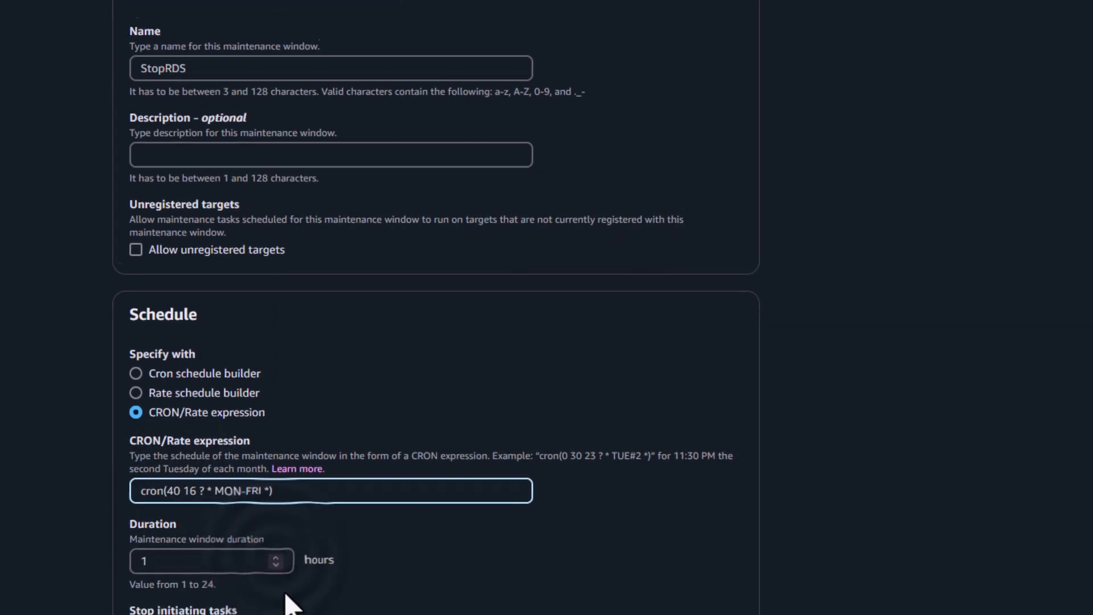
{"action": "left_click", "coordinate": [288, 434]}
{"action": "left_click", "coordinate": [288, 443]}
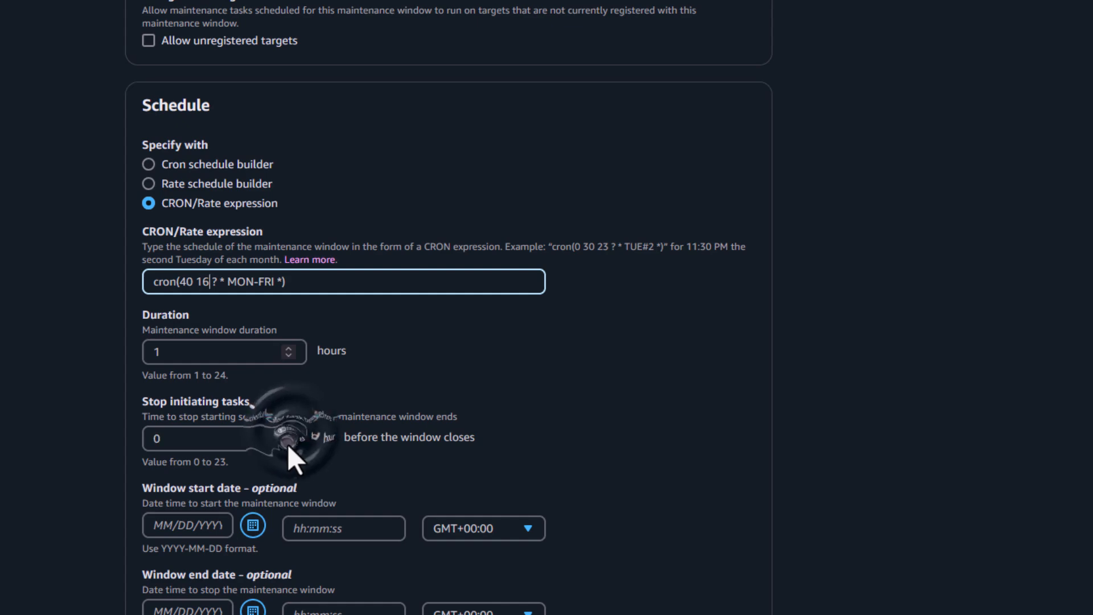
Step: Set the schedule timezone to (GMT+02:00) Europe/Zurich and create the maintenance window
{"action": "scroll", "coordinate": [524, 467], "scroll_direction": "down", "scroll_amount": 3}
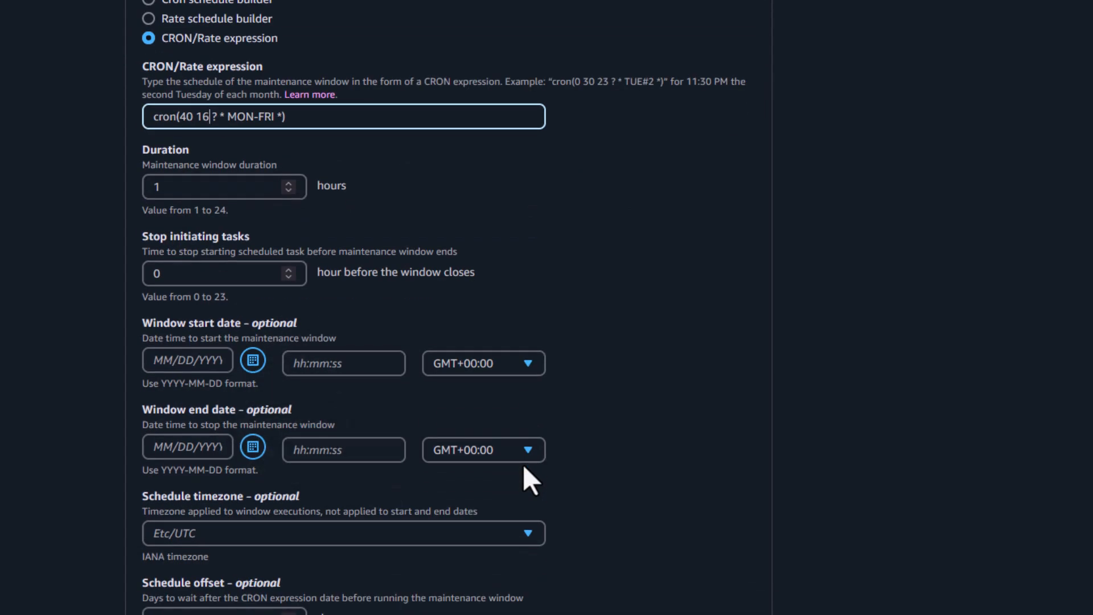
{"action": "scroll", "coordinate": [523, 463], "scroll_direction": "down", "scroll_amount": 2}
{"action": "left_click", "coordinate": [526, 452]}
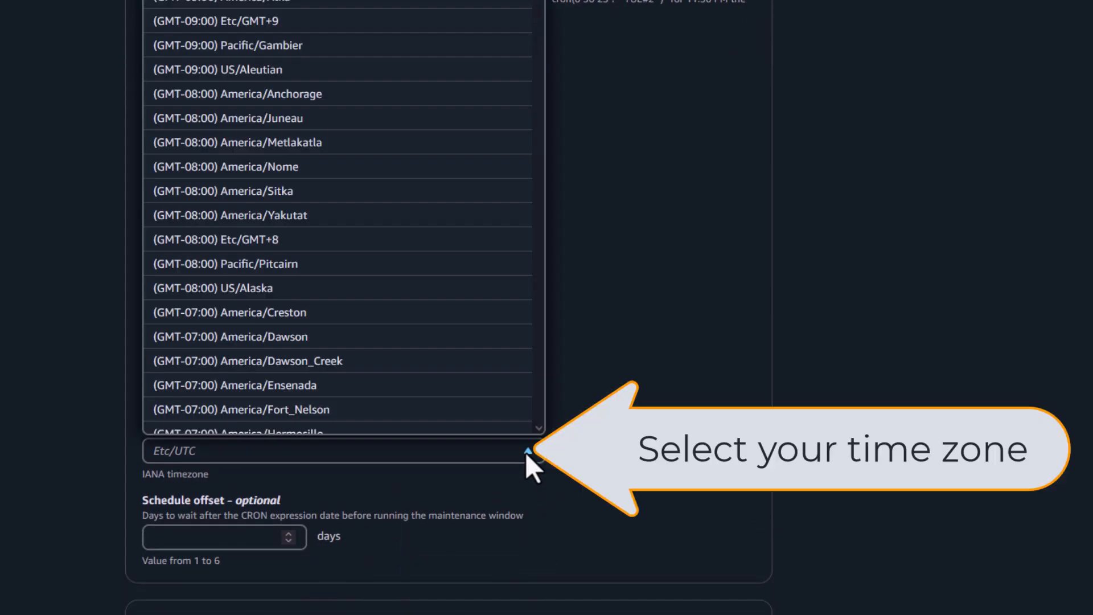
{"action": "left_click_drag", "start_coordinate": [537, 0], "coordinate": [526, 98]}
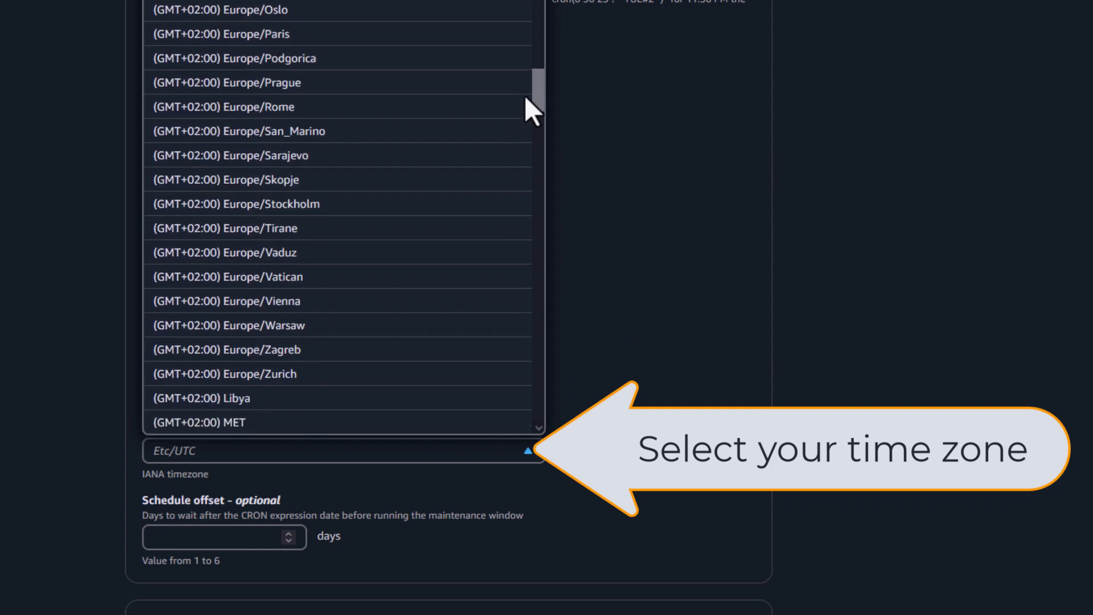
{"action": "left_click", "coordinate": [273, 369]}
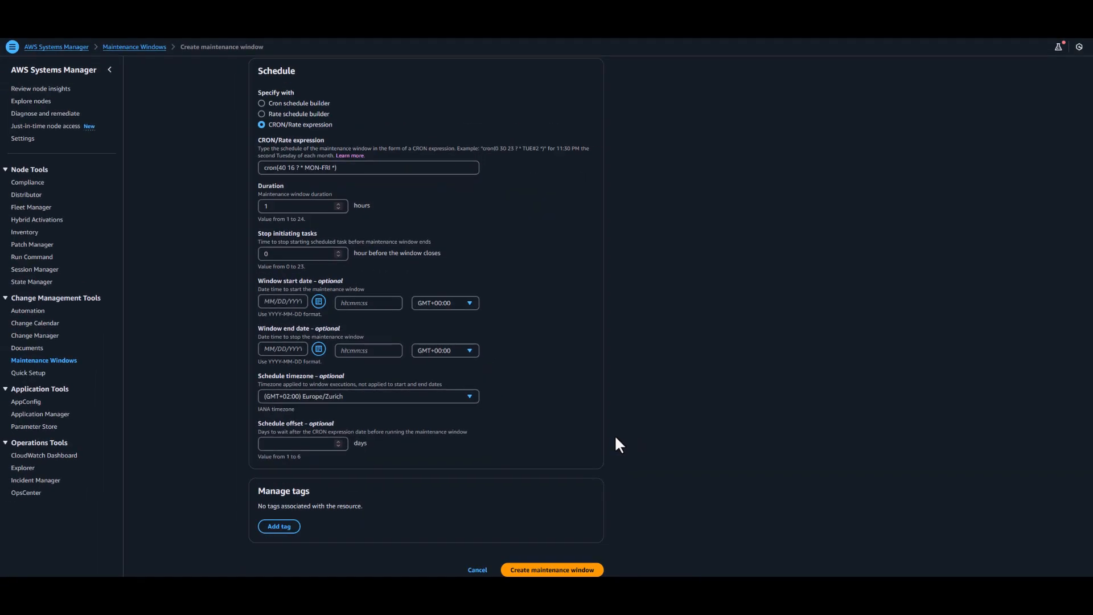
{"action": "scroll", "coordinate": [618, 447], "scroll_direction": "down", "scroll_amount": 1}
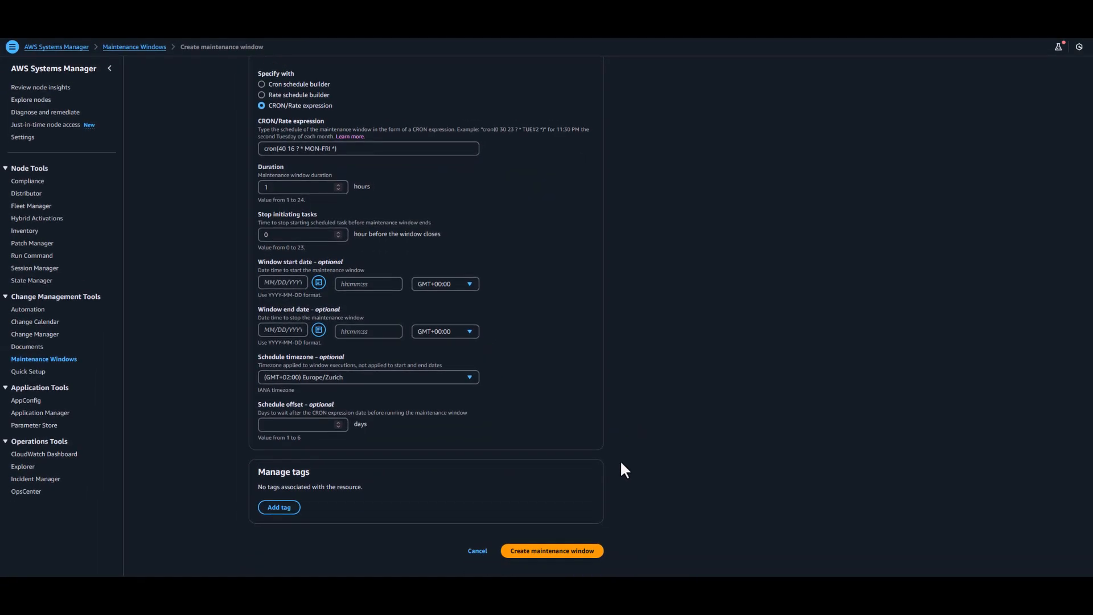
{"action": "left_click", "coordinate": [560, 550]}
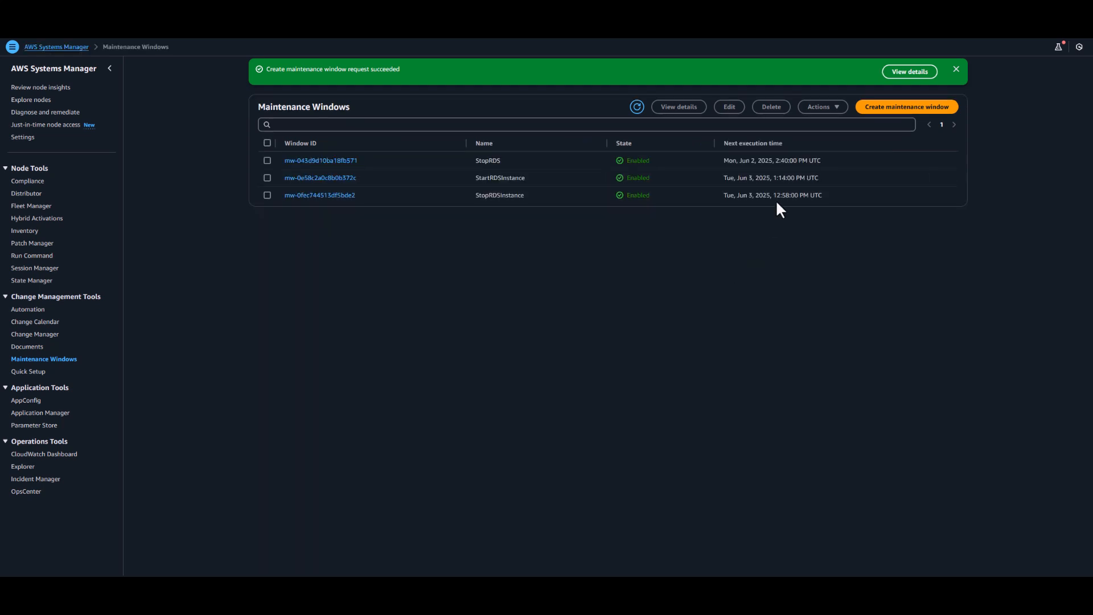
Step: Start registering a target for the StopRDS maintenance window and name the target RDSDBInstances
{"action": "left_click", "coordinate": [956, 69]}
{"action": "left_click", "coordinate": [267, 129]}
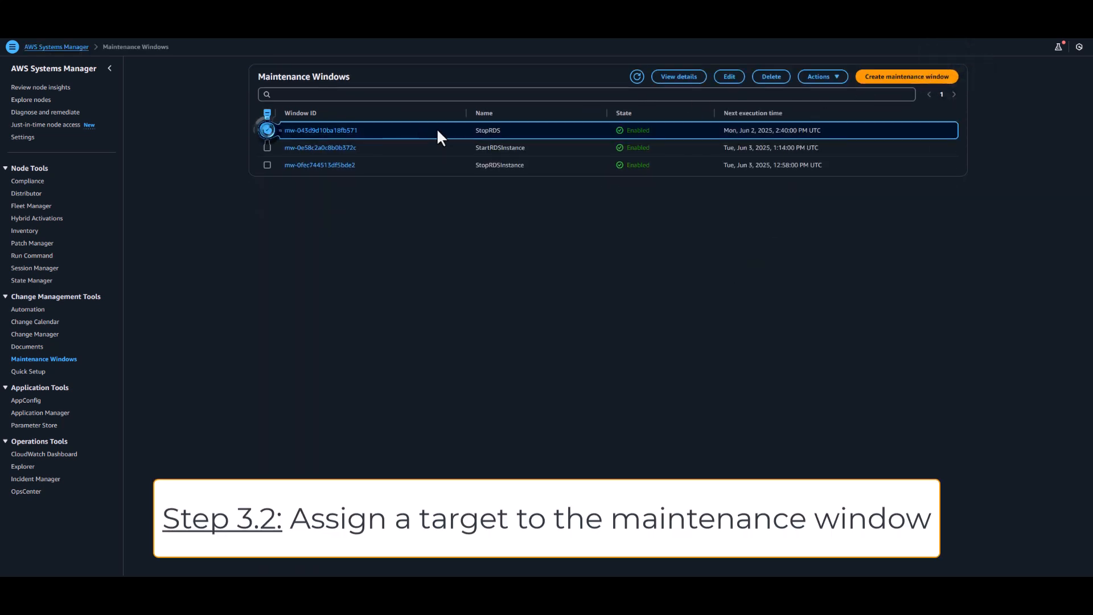
{"action": "left_click", "coordinate": [837, 79]}
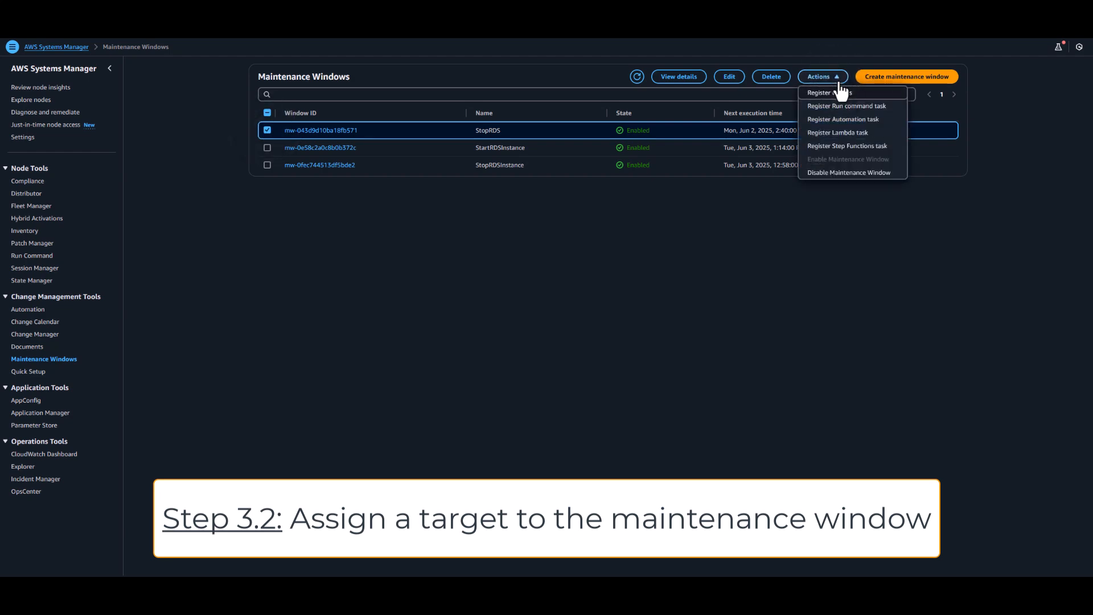
{"action": "left_click", "coordinate": [841, 91]}
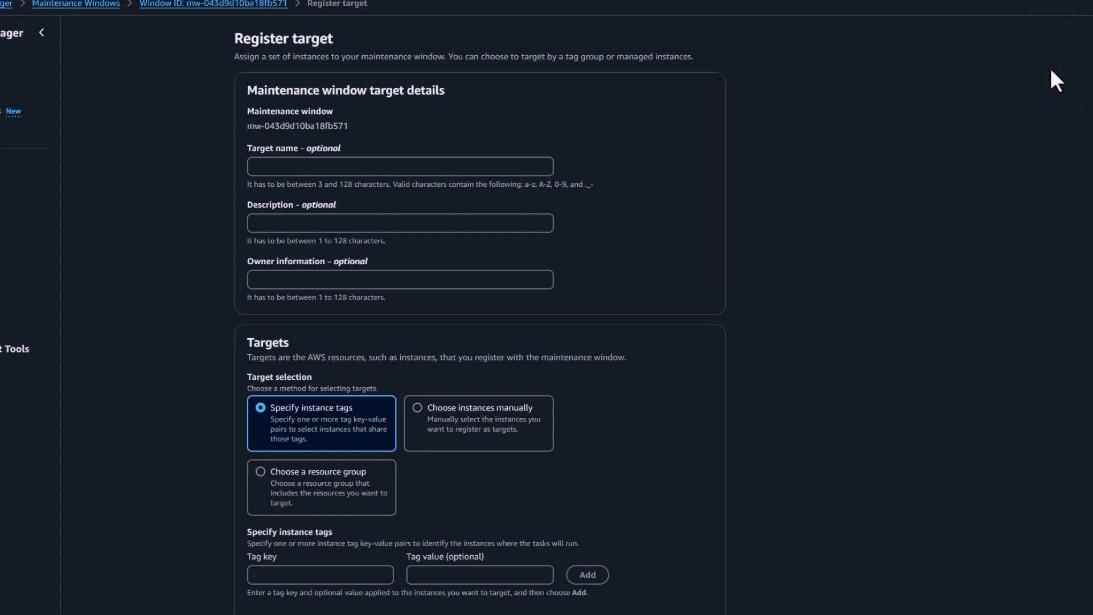
{"action": "left_click", "coordinate": [455, 166]}
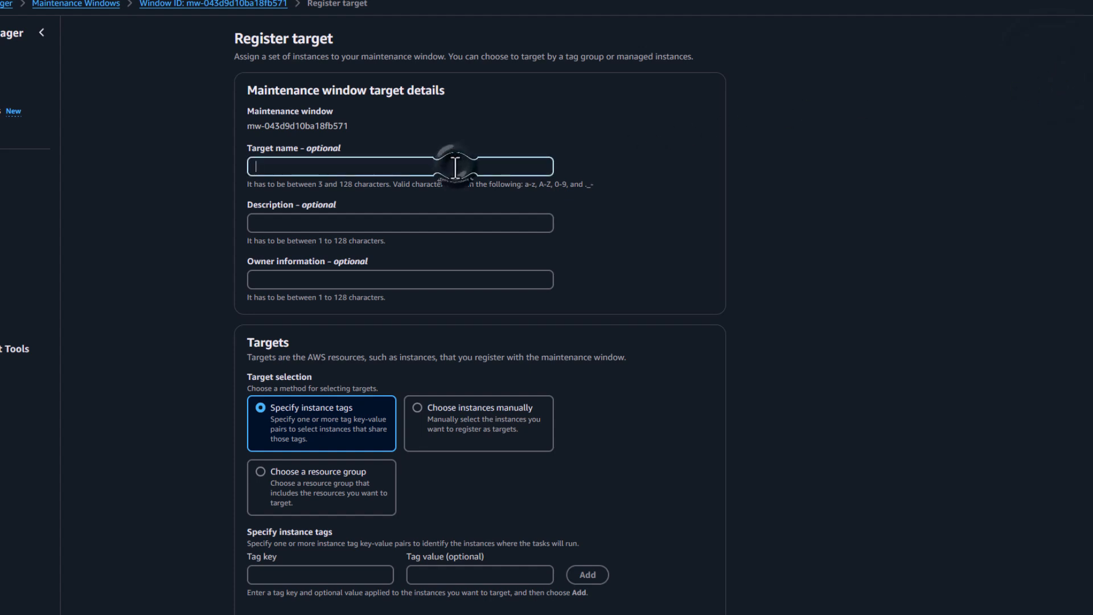
{"action": "type", "text": "RDSDBInstances"}
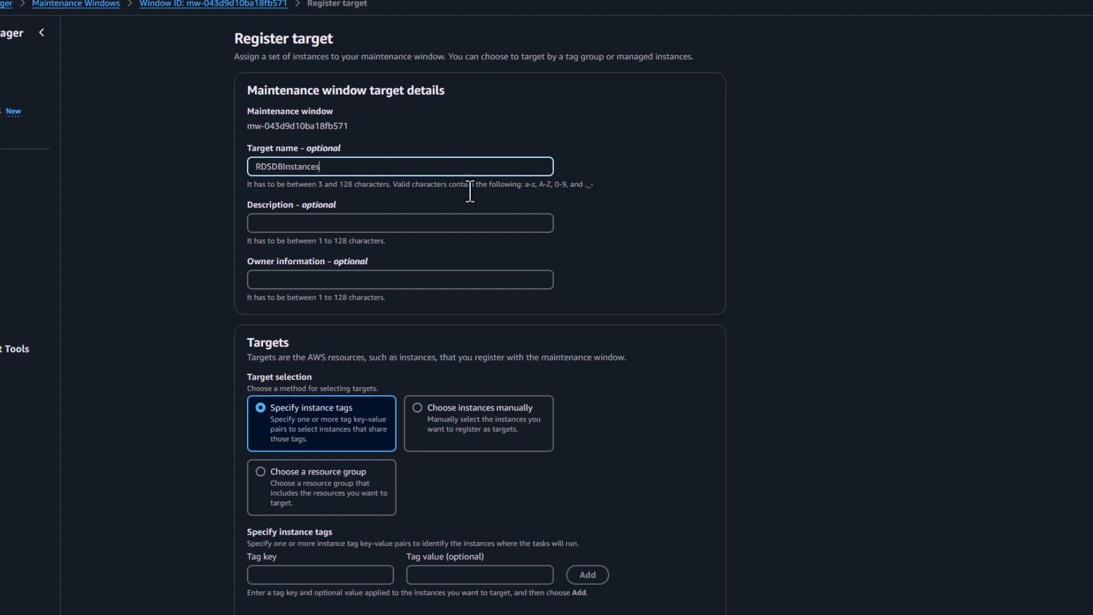
Step: Register the target using the RDSStartStop resource group, limited to the AWS::RDS::DBInstance resource type
{"action": "left_click", "coordinate": [261, 473]}
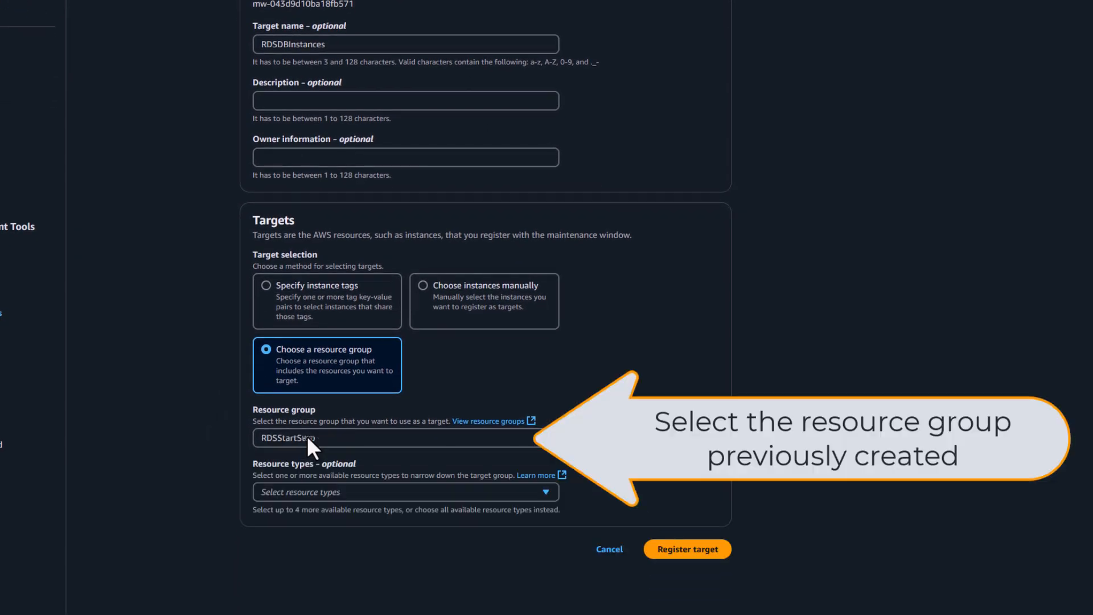
{"action": "left_click", "coordinate": [308, 448]}
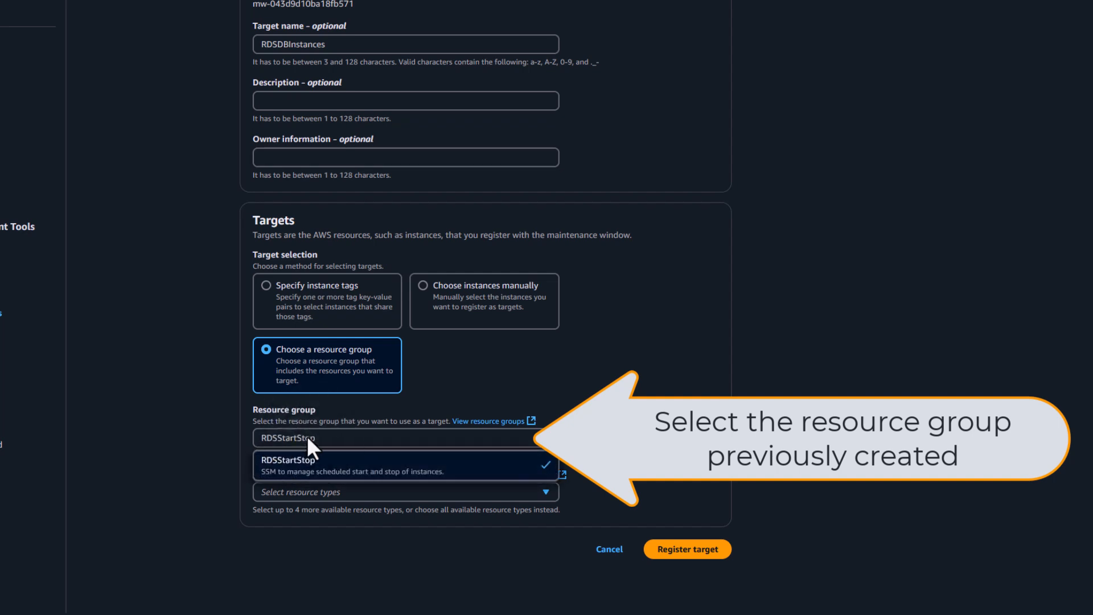
{"action": "left_click", "coordinate": [307, 472]}
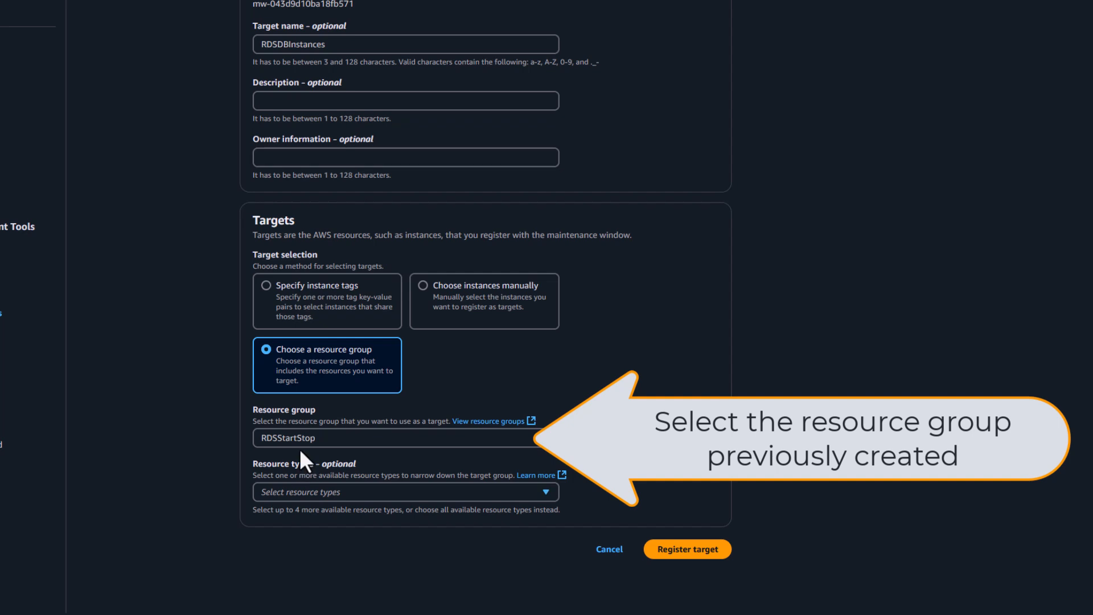
{"action": "left_click", "coordinate": [315, 494]}
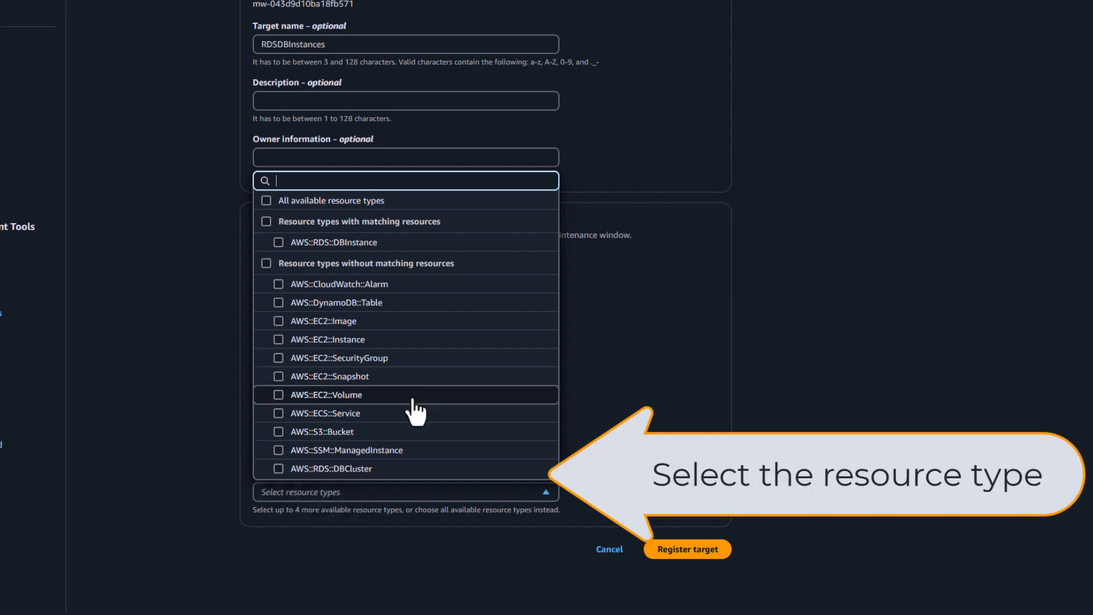
{"action": "left_click", "coordinate": [332, 244]}
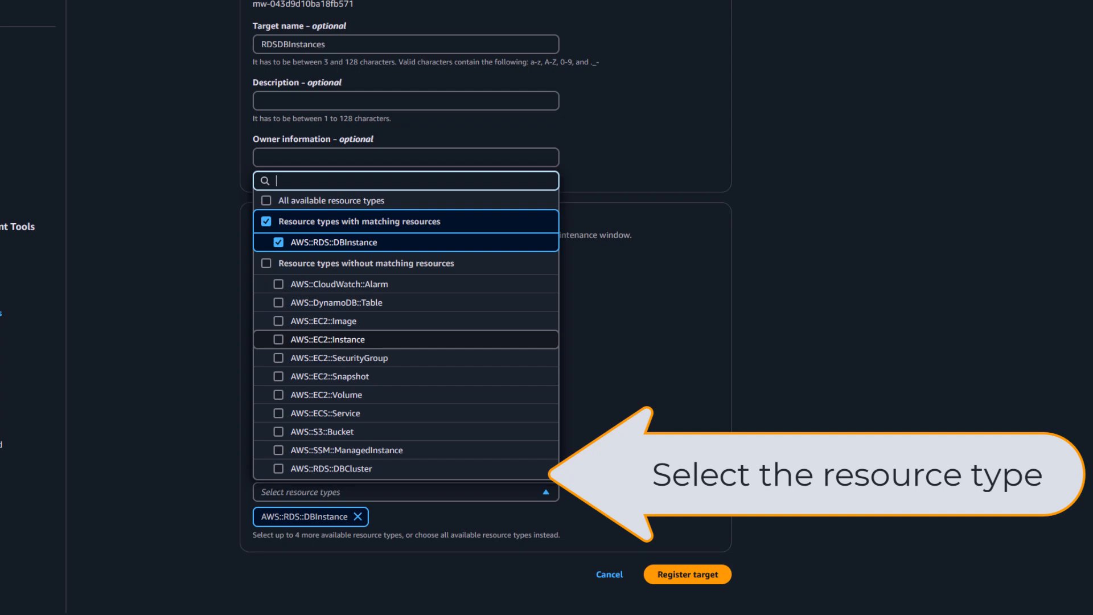
{"action": "left_click", "coordinate": [700, 573]}
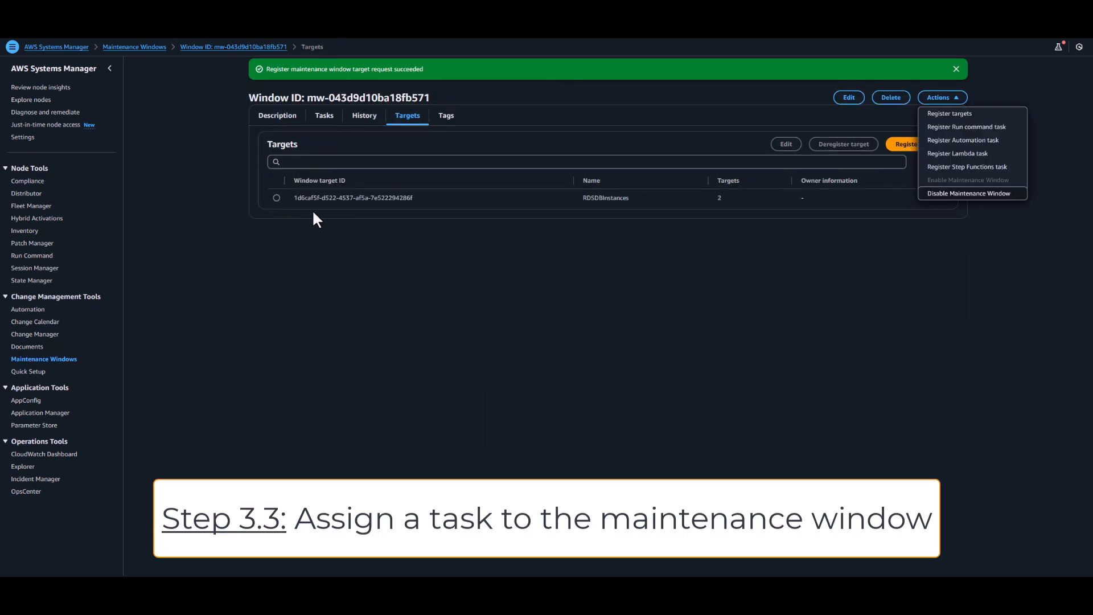
Step: Start registering an Automation task for the maintenance window and name it RDSStopTask
{"action": "left_click", "coordinate": [324, 116]}
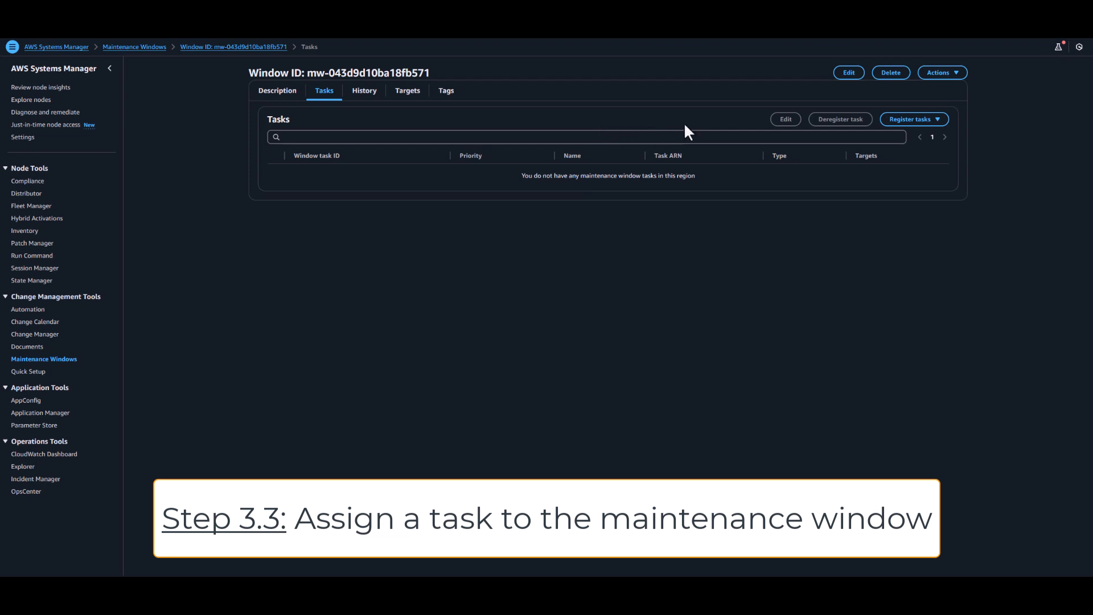
{"action": "left_click", "coordinate": [948, 74]}
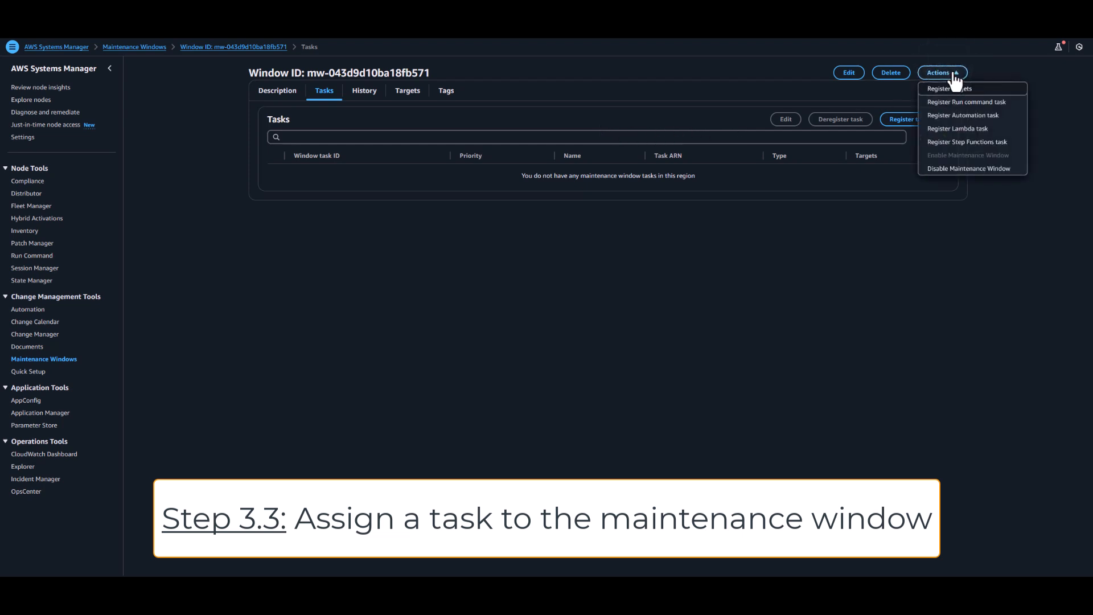
{"action": "left_click", "coordinate": [957, 116]}
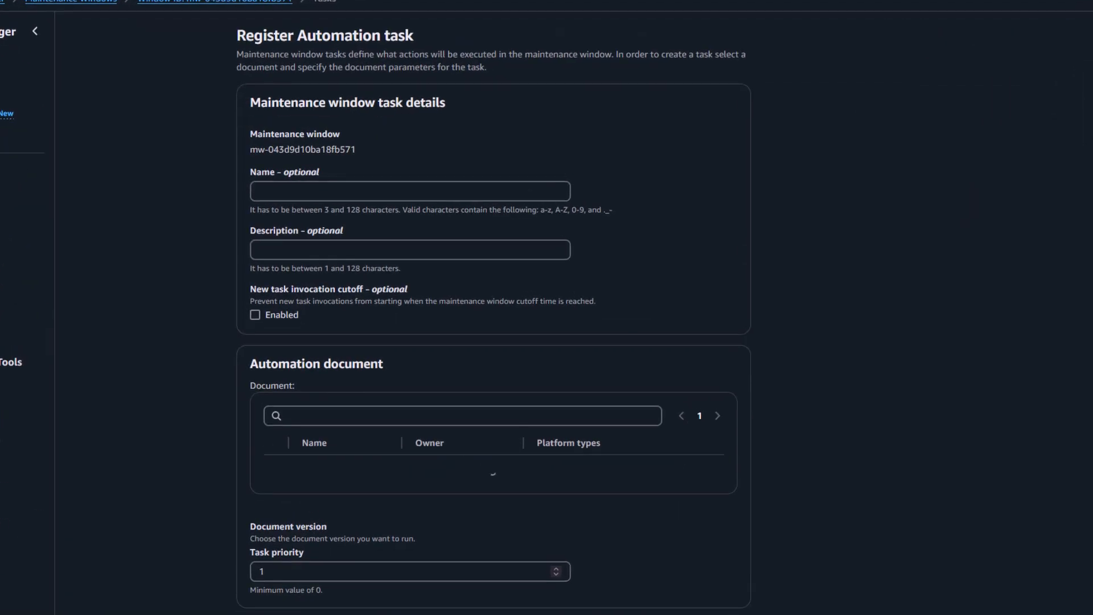
{"action": "left_click", "coordinate": [495, 191]}
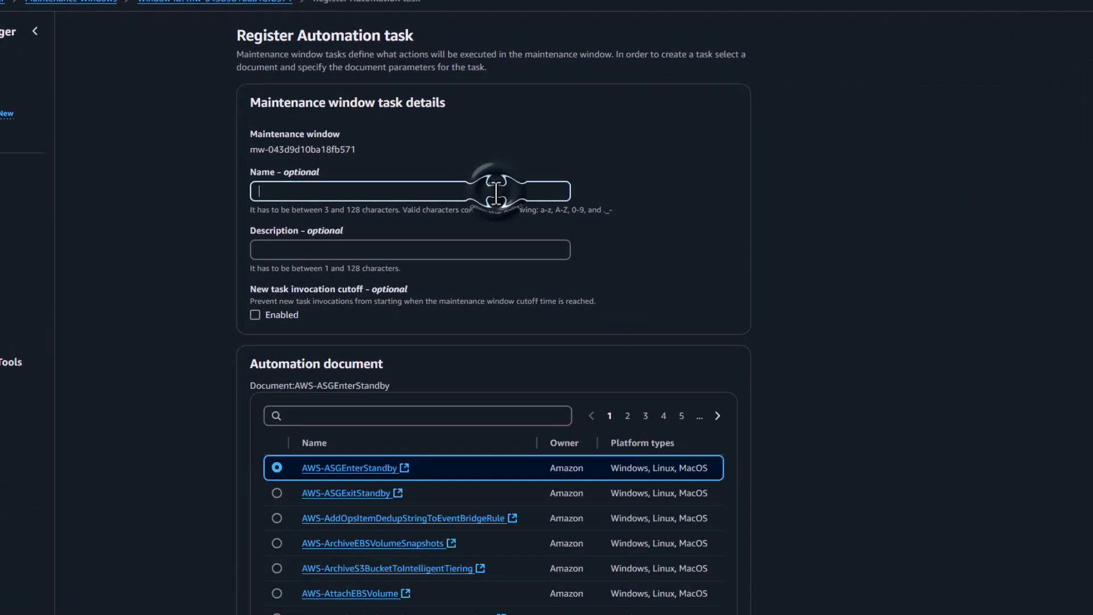
{"action": "type", "text": "RDSStopTask"}
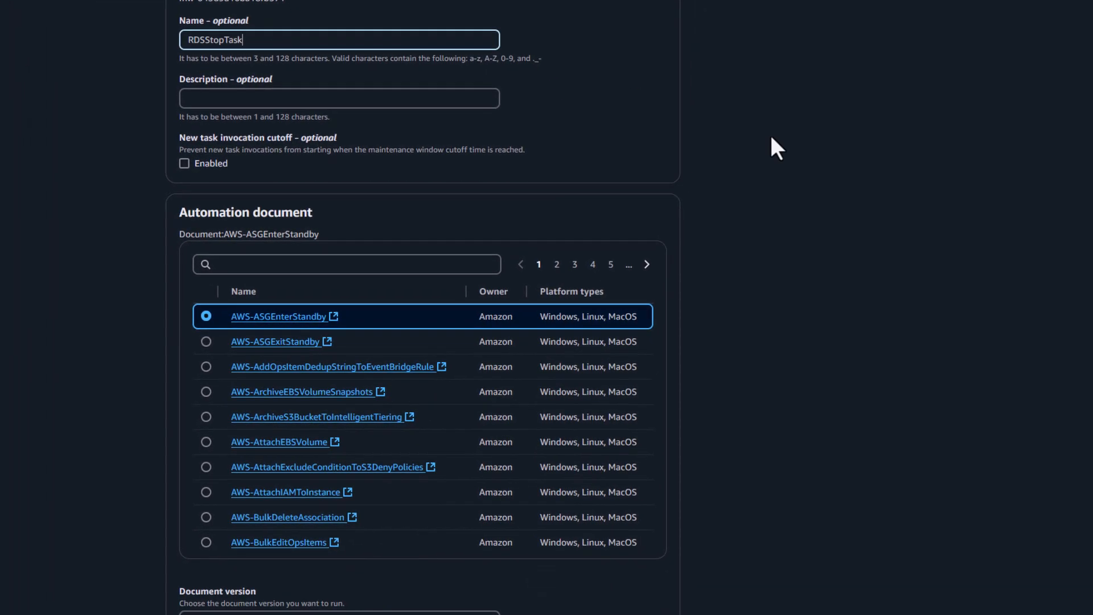
Step: Filter the automation documents by AWS-Stop, choose AWS-StopRdsInstance, and assign the registered RDSDBInstances target to the task
{"action": "left_click", "coordinate": [420, 269]}
{"action": "type", "text": "AWS"}
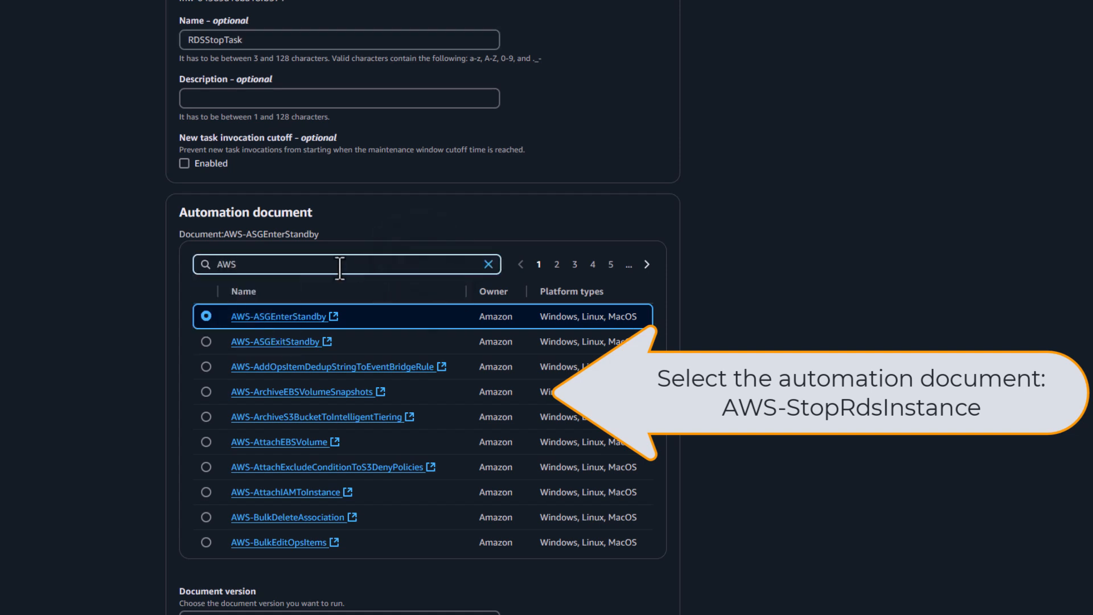
{"action": "type", "text": "-Stop"}
{"action": "key", "text": "Return"}
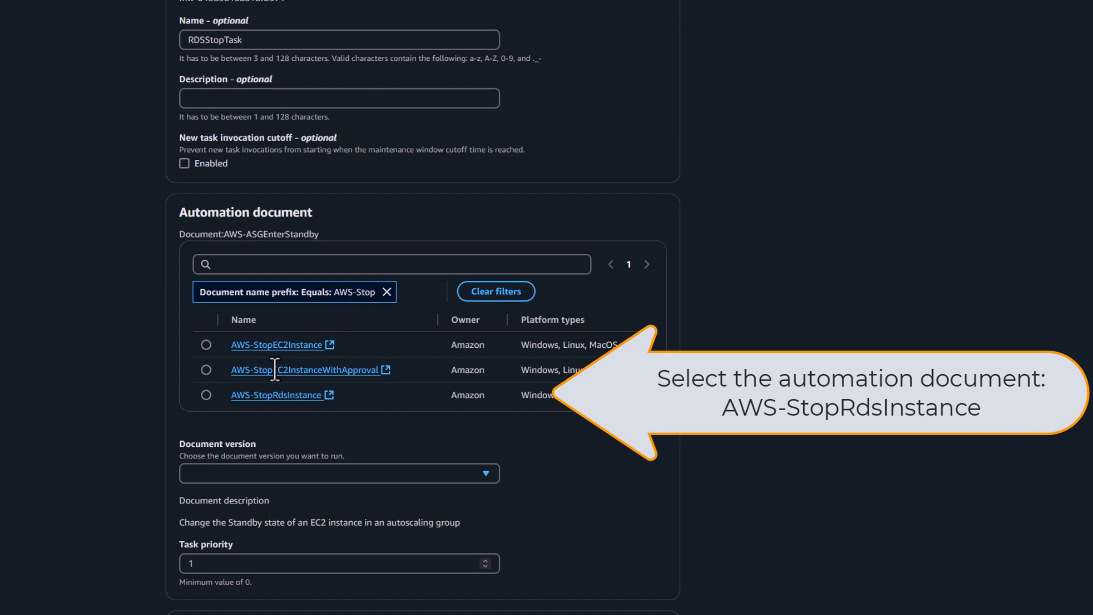
{"action": "left_click", "coordinate": [206, 393]}
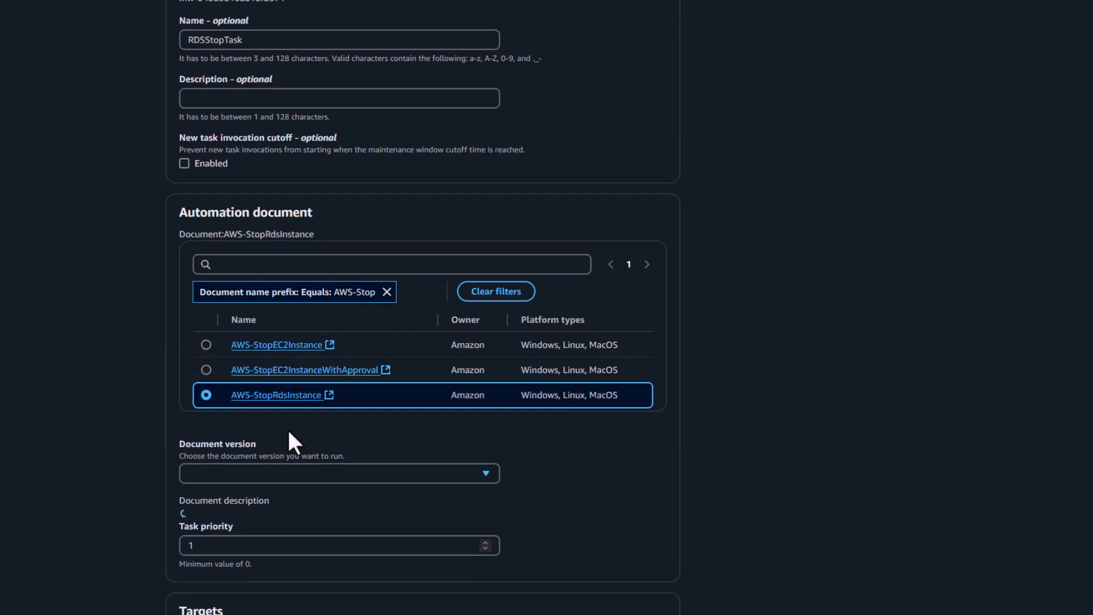
{"action": "scroll", "coordinate": [761, 436], "scroll_direction": "down", "scroll_amount": 6}
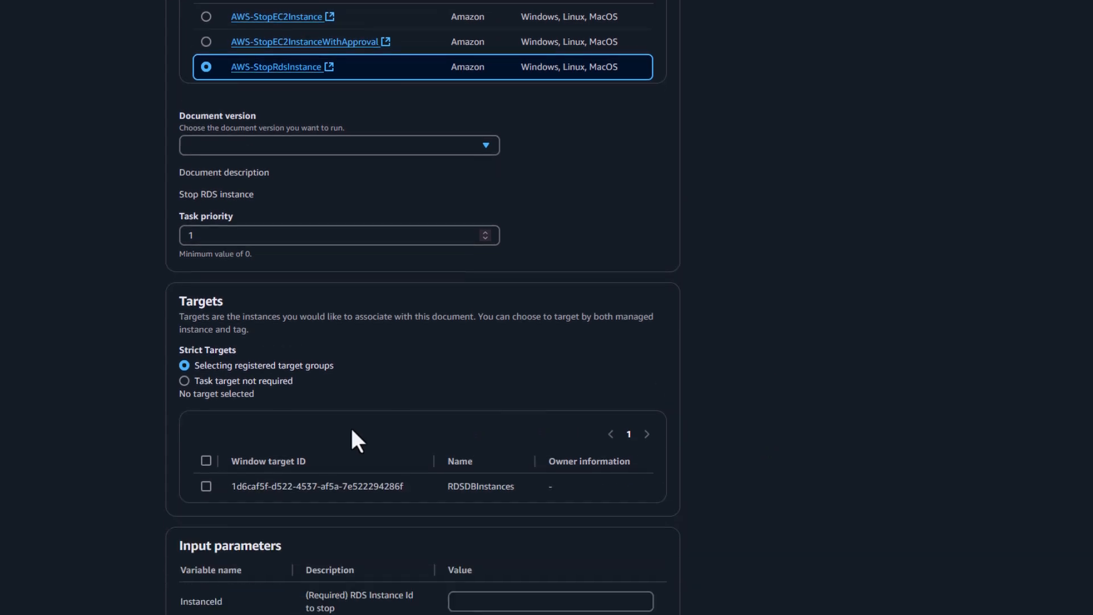
{"action": "left_click", "coordinate": [208, 483]}
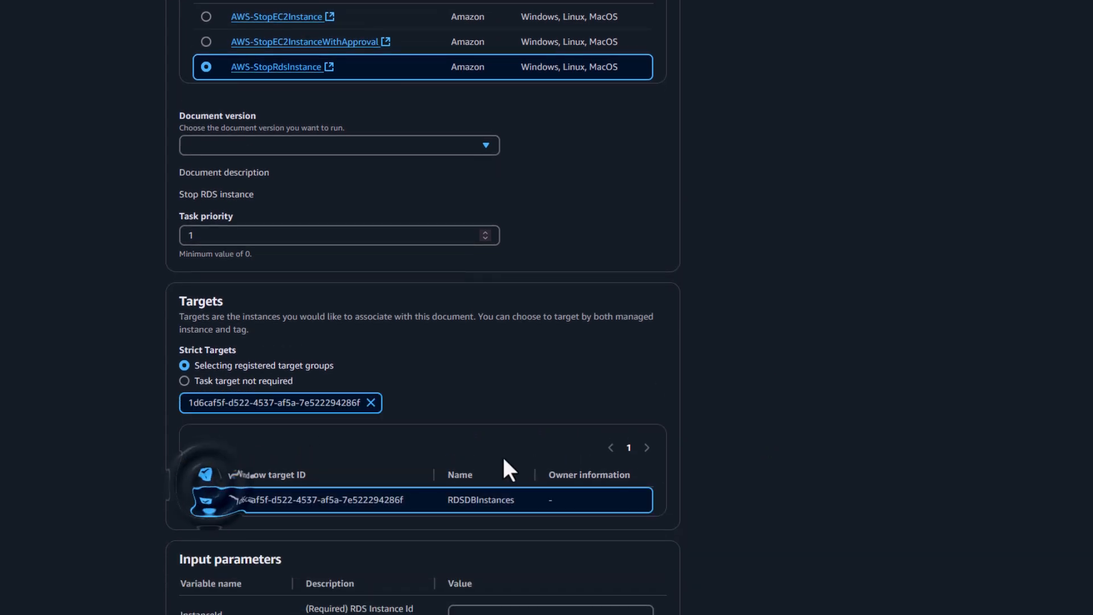
Step: Set the task's InstanceId parameter to {{RESOURCE_ID}} and paste the automation role's ARN as AutomationAssumeRole
{"action": "scroll", "coordinate": [731, 360], "scroll_direction": "down", "scroll_amount": 1}
{"action": "scroll", "coordinate": [733, 368], "scroll_direction": "down", "scroll_amount": 2}
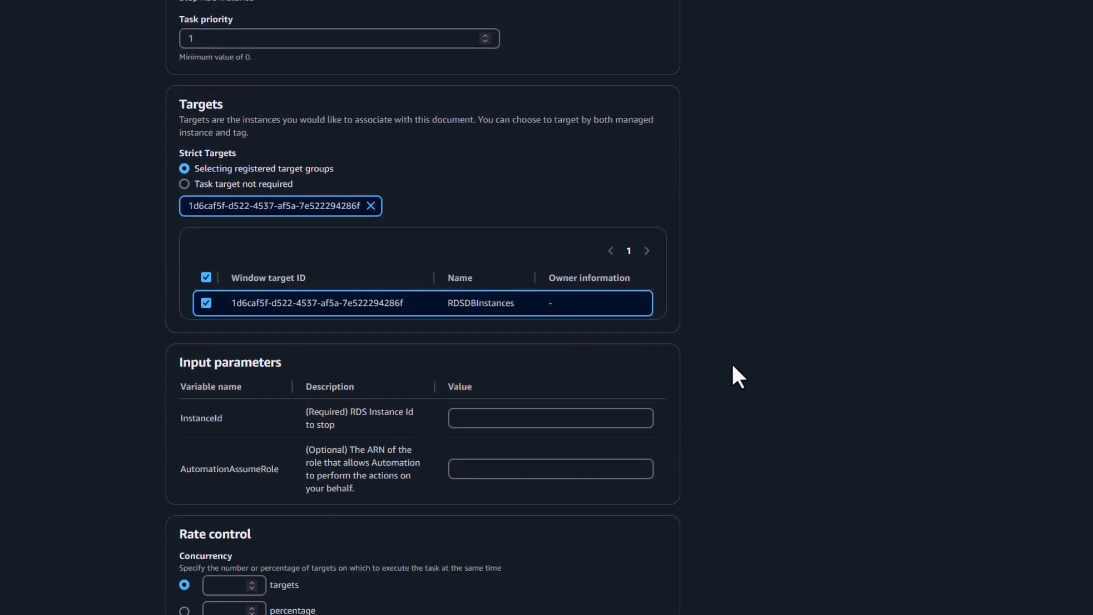
{"action": "left_click", "coordinate": [574, 427]}
{"action": "type", "text": "{{RESOURCE_ID}}"}
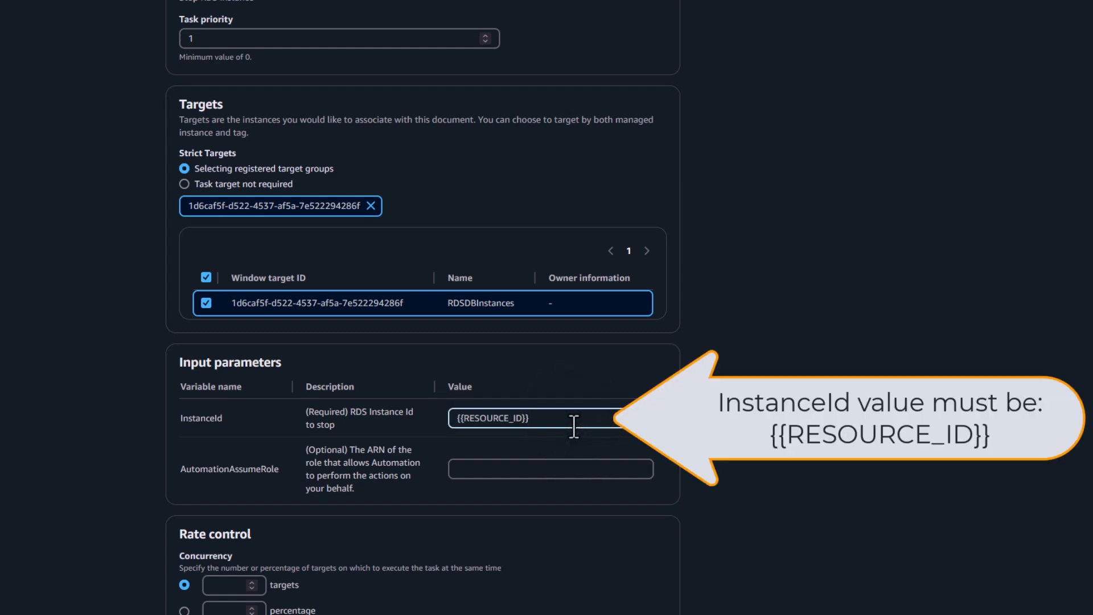
{"action": "left_click", "coordinate": [499, 468]}
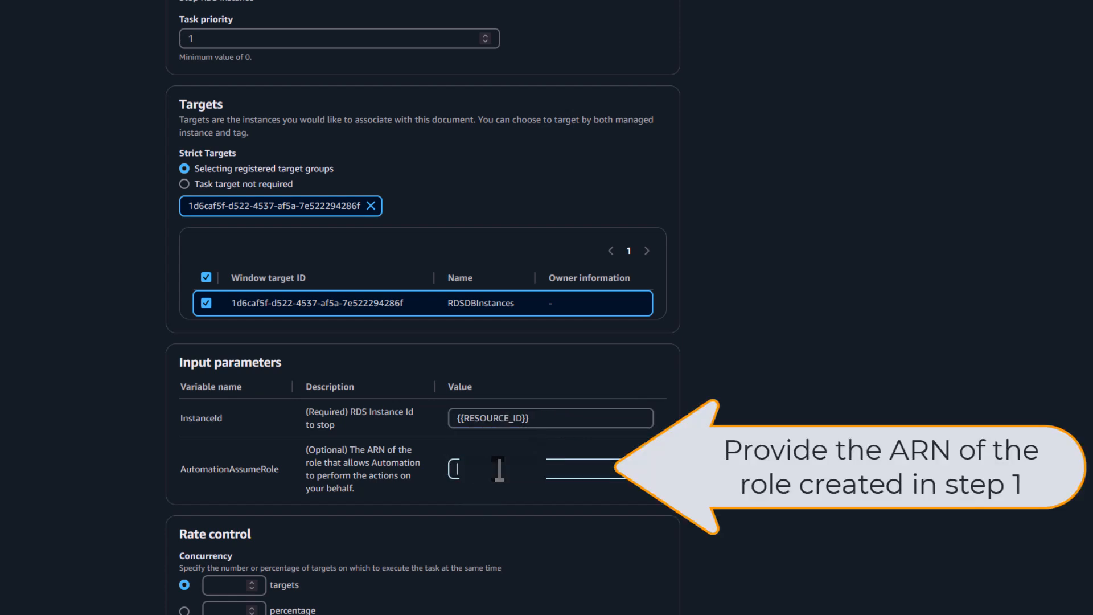
{"action": "key", "text": "ctrl+v"}
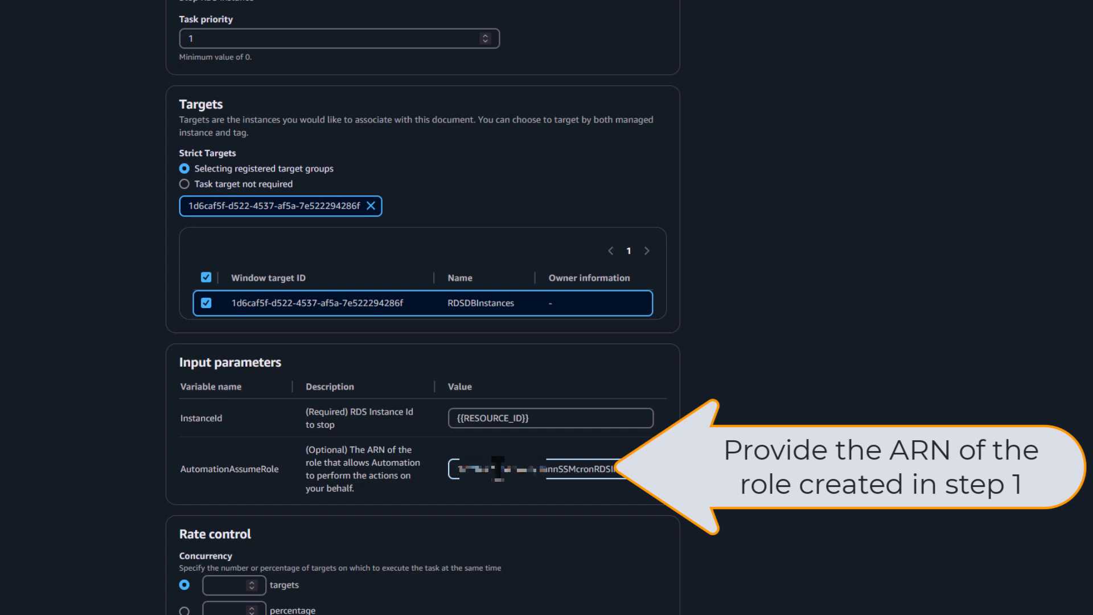
Step: Set the task's rate control to 100 percent concurrency and a 100 percent error threshold
{"action": "scroll", "coordinate": [768, 363], "scroll_direction": "down", "scroll_amount": 3}
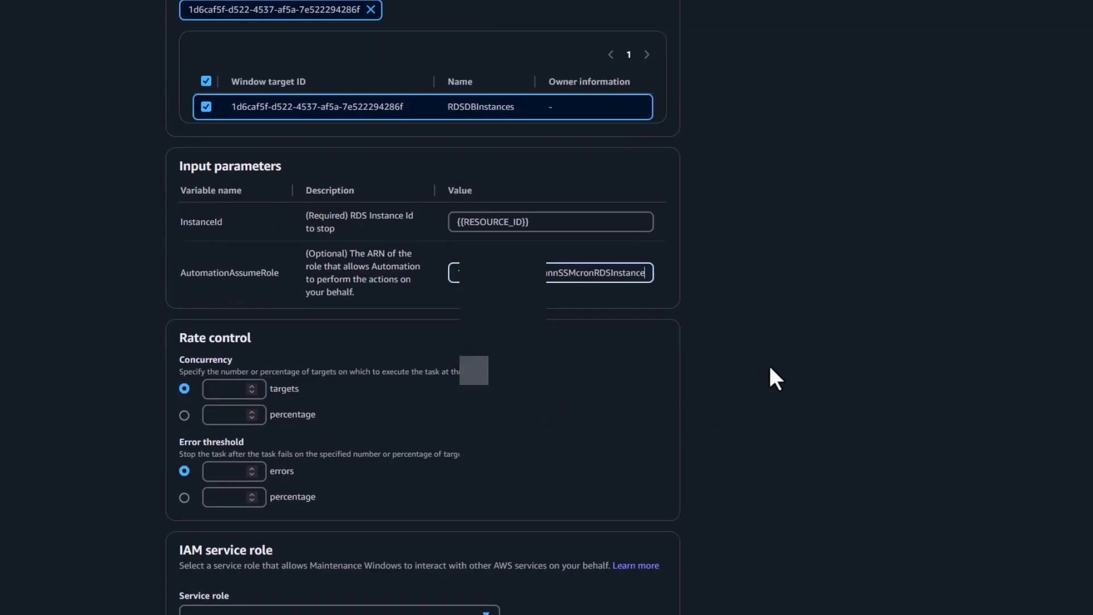
{"action": "left_click", "coordinate": [183, 413]}
{"action": "left_click", "coordinate": [216, 414]}
{"action": "type", "text": "100"}
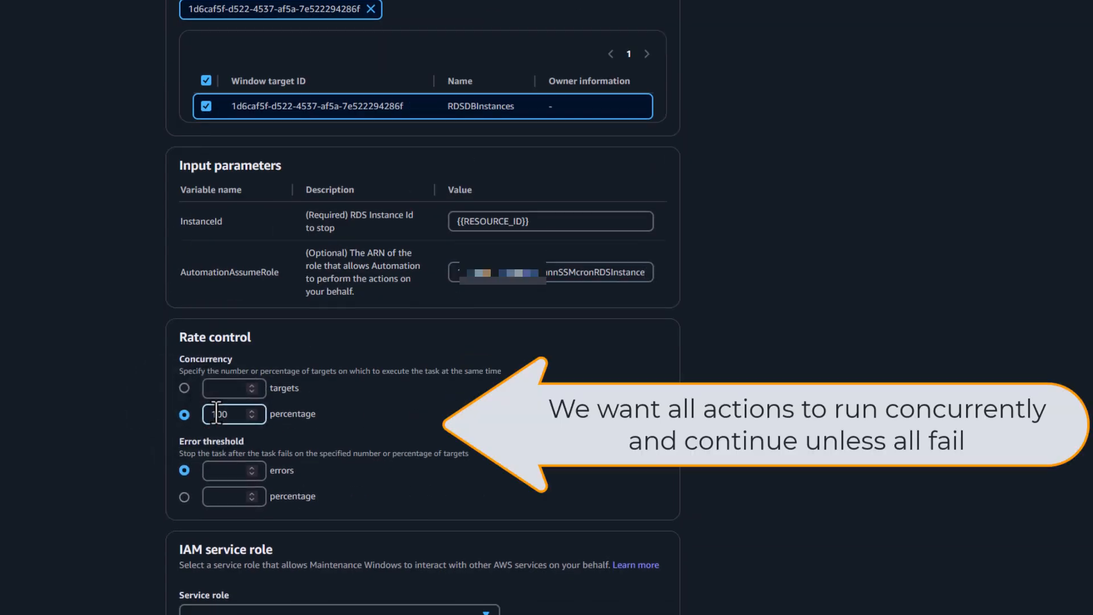
{"action": "left_click", "coordinate": [184, 496]}
{"action": "left_click", "coordinate": [221, 497]}
{"action": "type", "text": "100"}
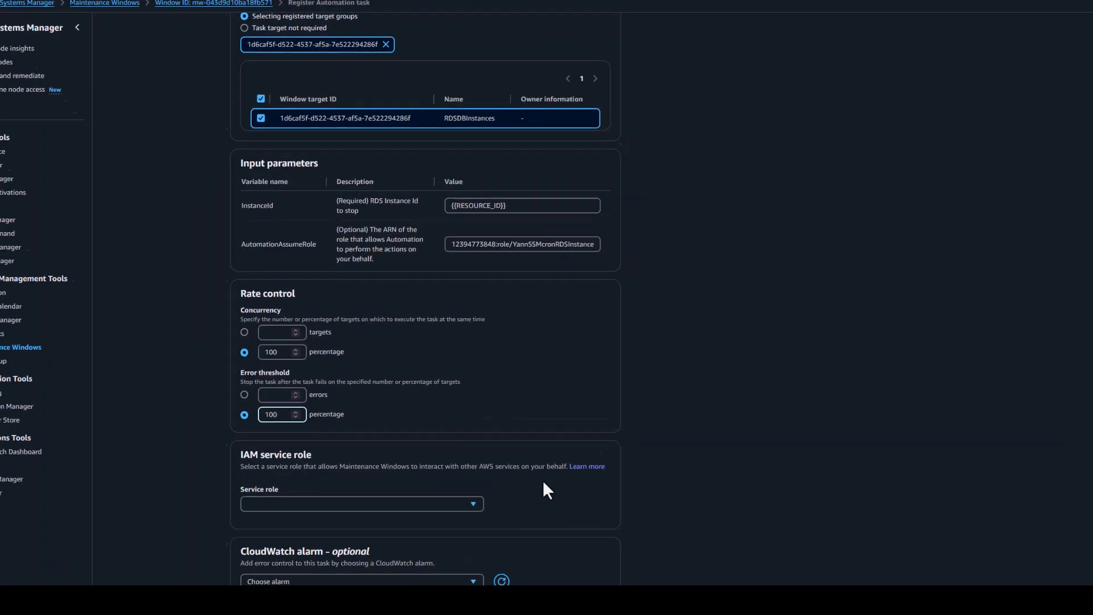
{"action": "scroll", "coordinate": [544, 482], "scroll_direction": "down", "scroll_amount": 2}
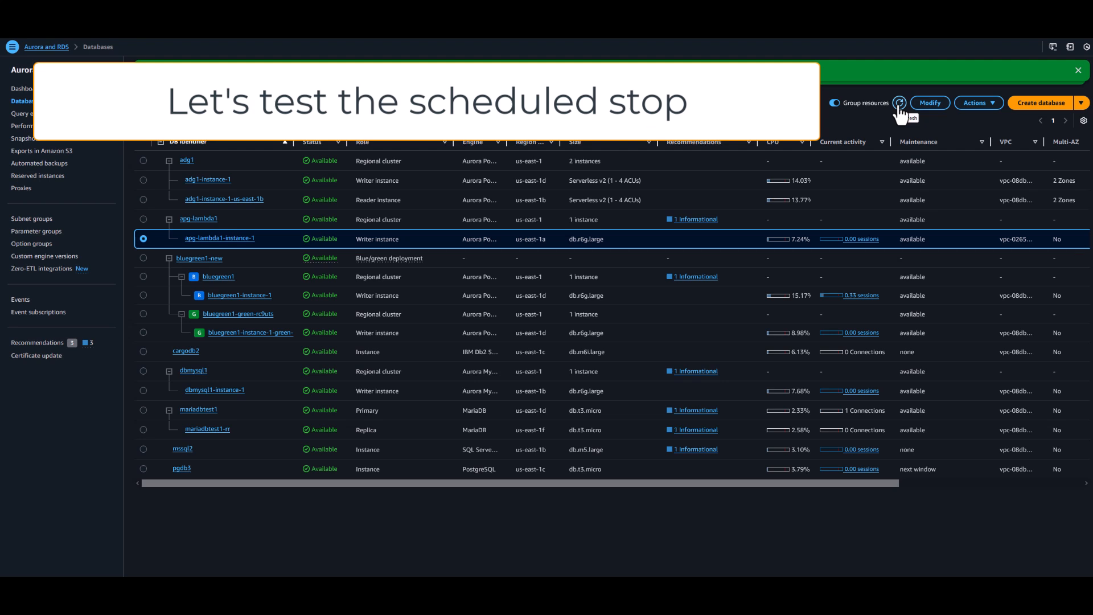
Step: Refresh the databases list in the Aurora and RDS console to check the instances' status for the scheduled stop
{"action": "left_click", "coordinate": [899, 103]}
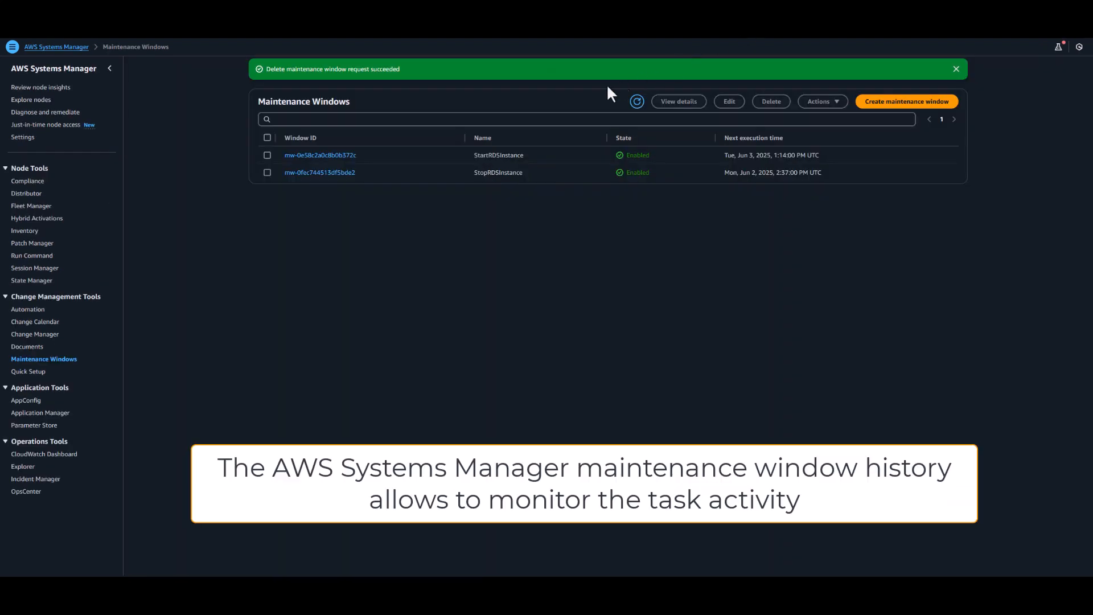
Step: In Systems Manager, open the StopRDSInstance maintenance window's history and view the details of its in-progress execution
{"action": "left_click", "coordinate": [304, 173]}
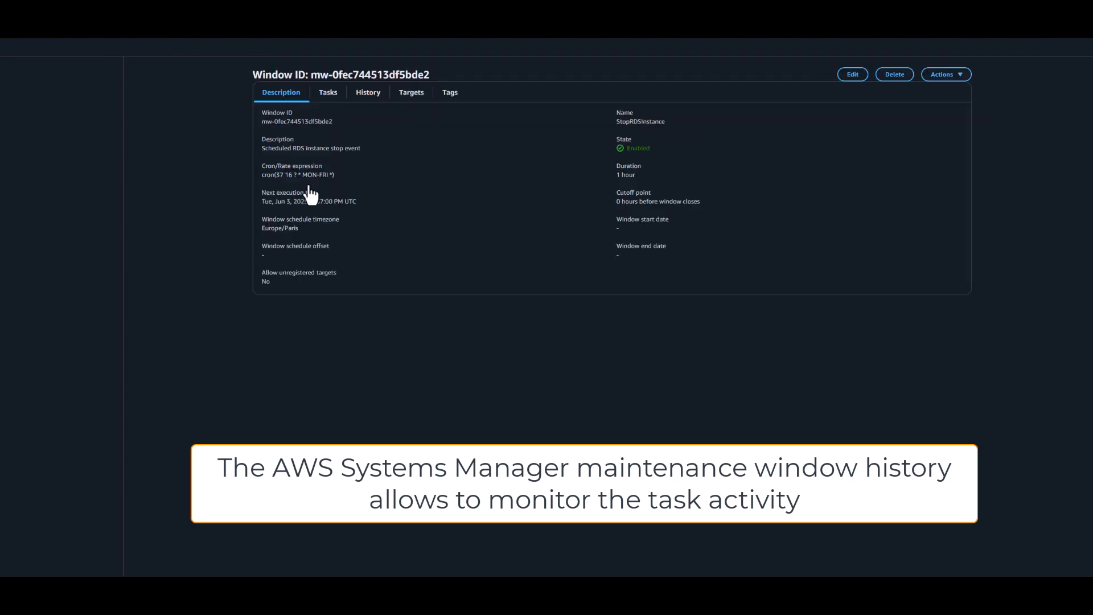
{"action": "left_click", "coordinate": [368, 98]}
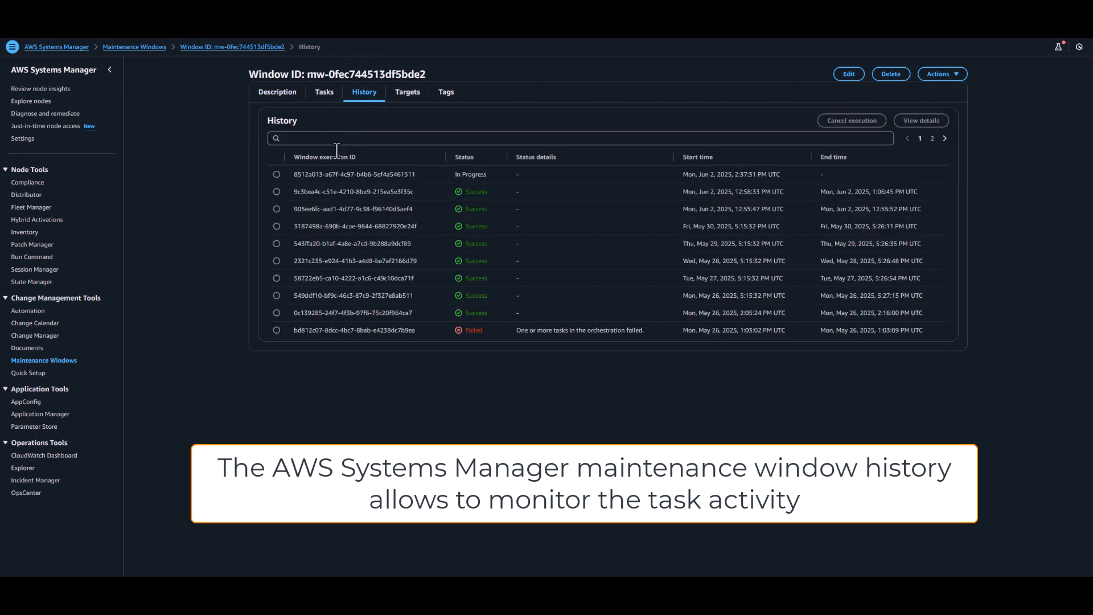
{"action": "left_click", "coordinate": [276, 173]}
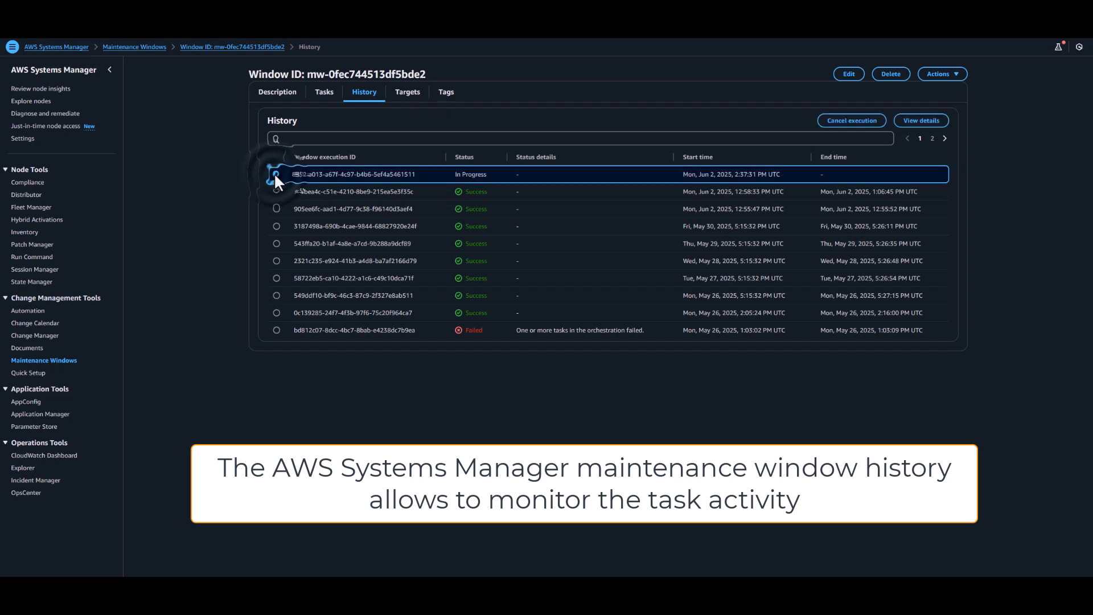
{"action": "left_click", "coordinate": [915, 122]}
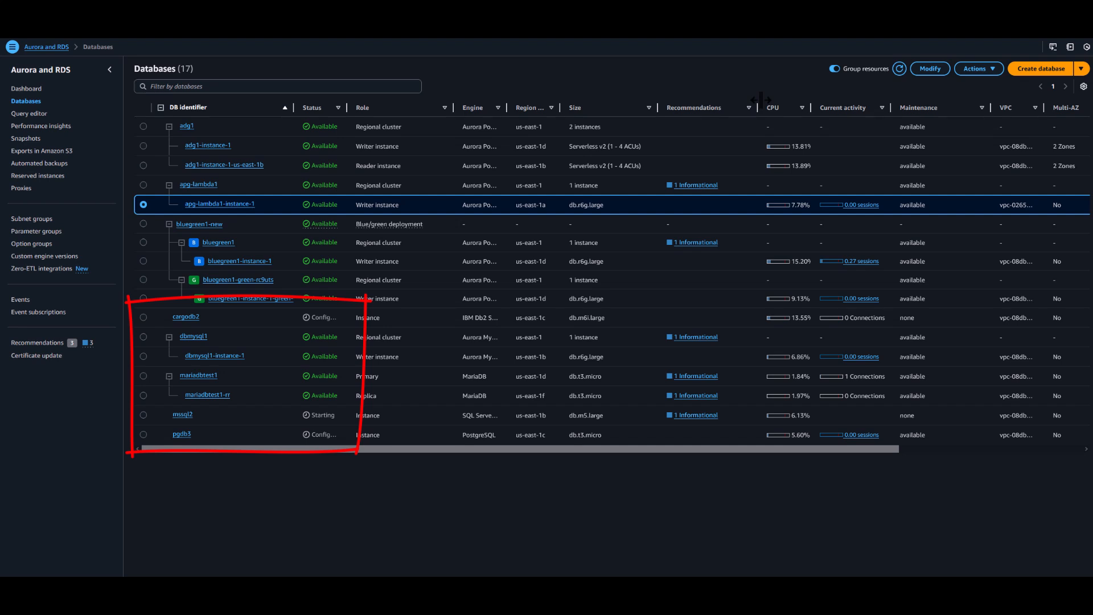
Step: Back in the Aurora and RDS console, refresh the databases list to check the status of the instances being started
{"action": "left_click", "coordinate": [899, 72]}
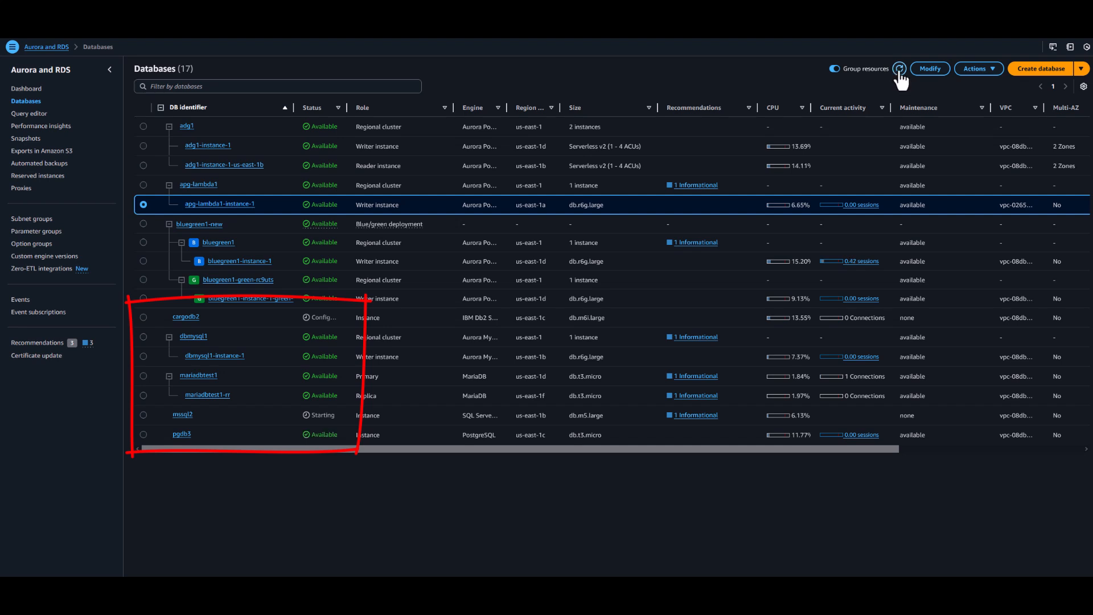